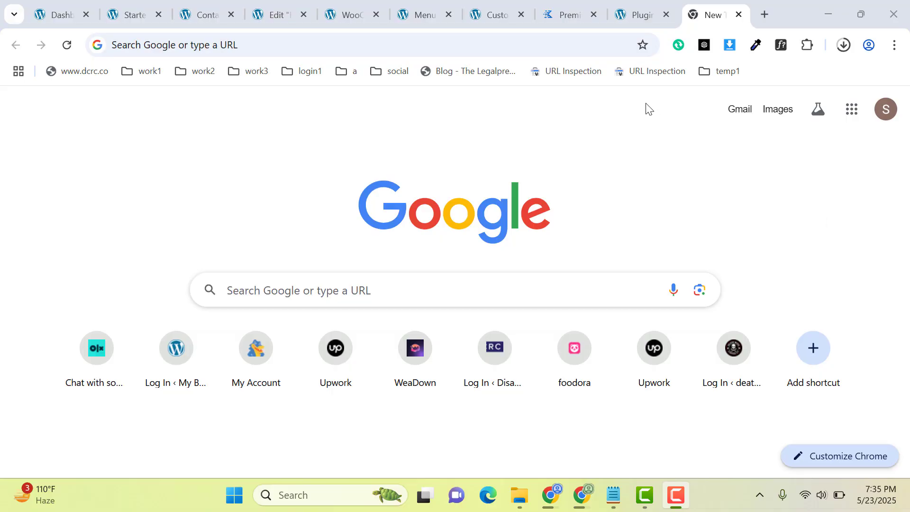
Search Google for Bluehost and open the bluehost.com home page in a new tab.
click(574, 43)
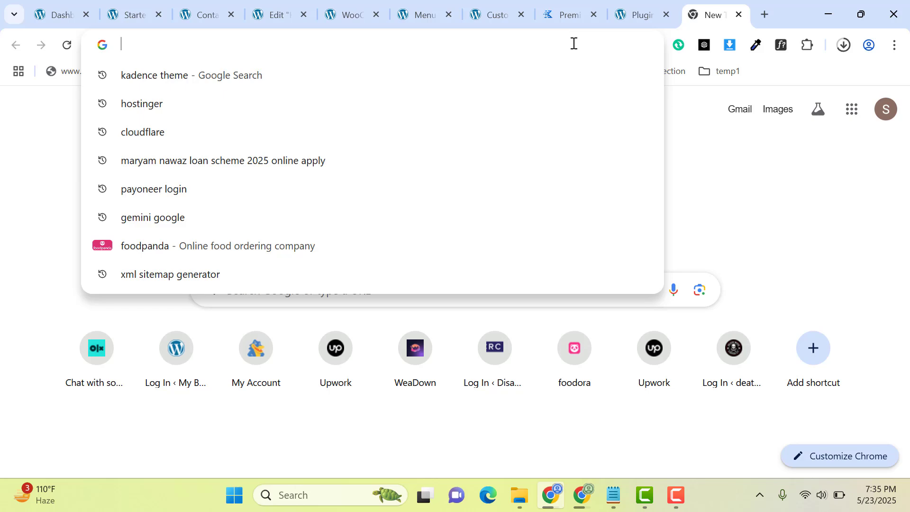
text(bluehp)
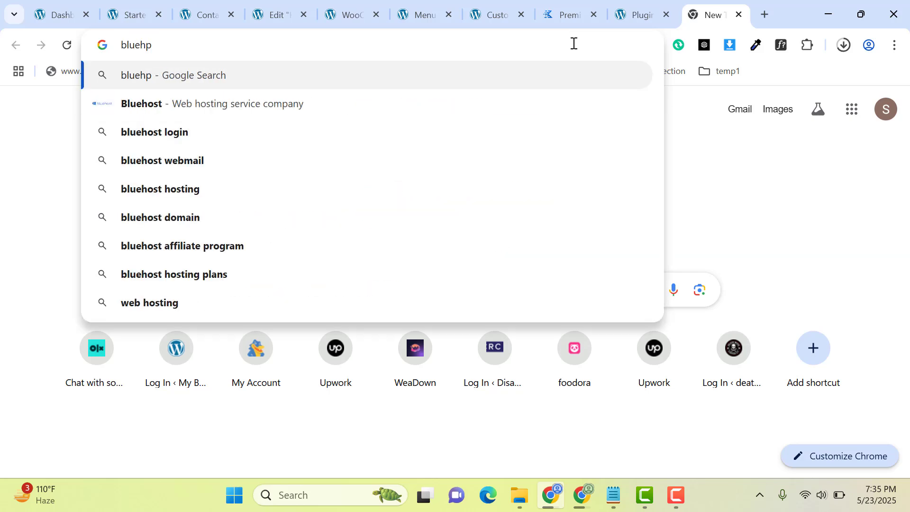
key(Down)
key(Return)
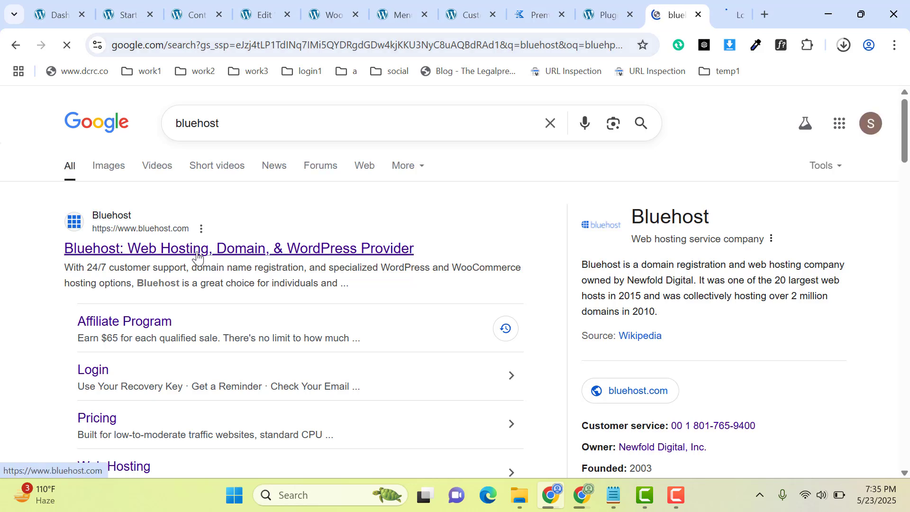
middle_click(197, 252)
click(719, 14)
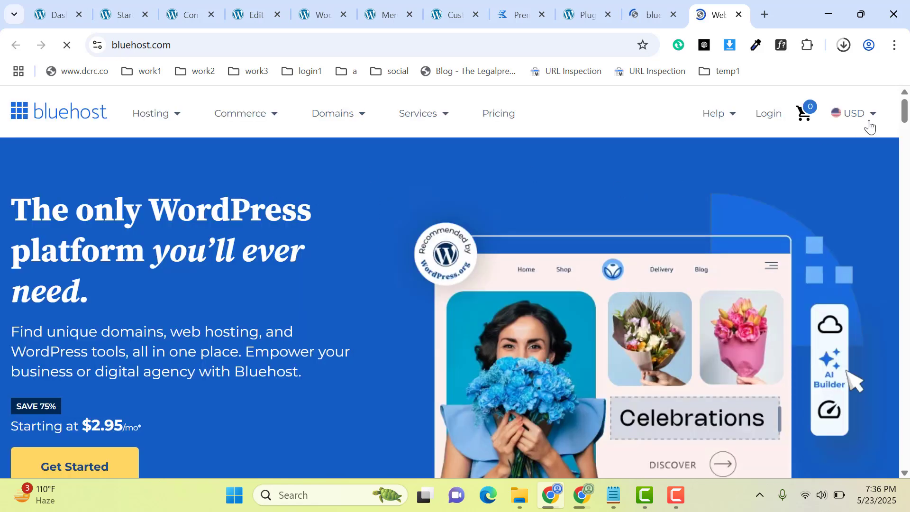
mouse_move(905, 120)
mouse_down()
mouse_move(907, 184)
mouse_move(906, 114)
mouse_up()
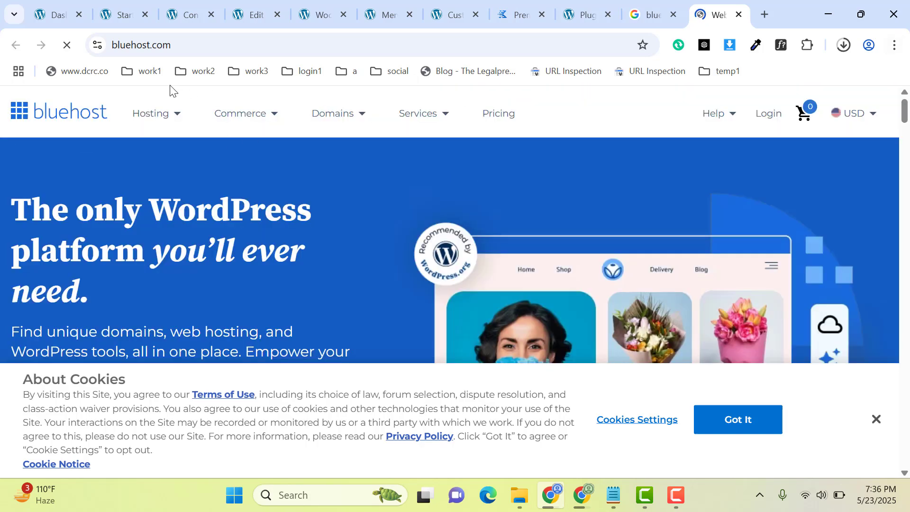
Open Bluehost's Web Hosting page and view the Basic, Choice Plus and eCommerce Essentials plans.
mouse_move(155, 113)
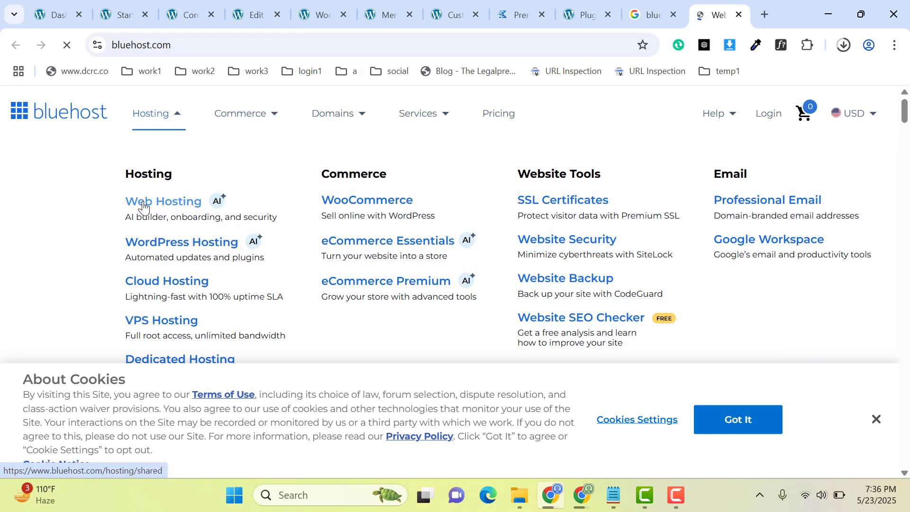
click(143, 204)
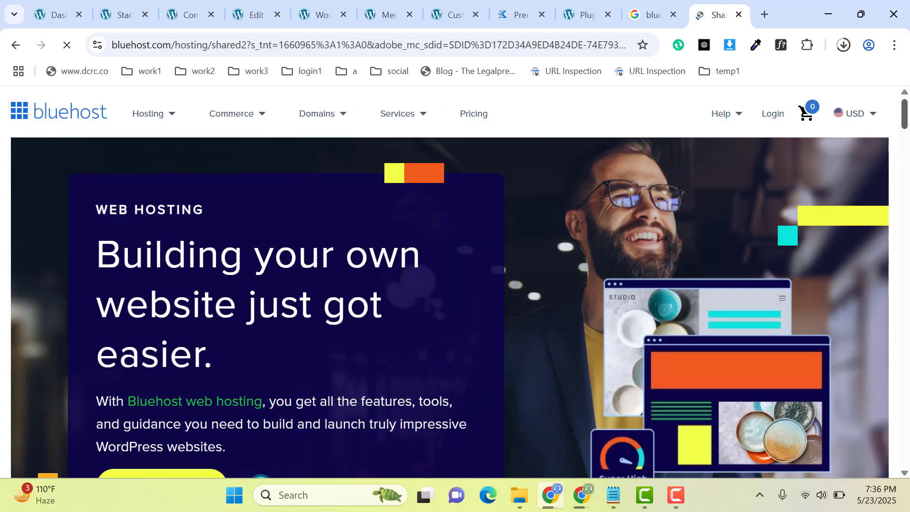
drag(906, 120, 907, 171)
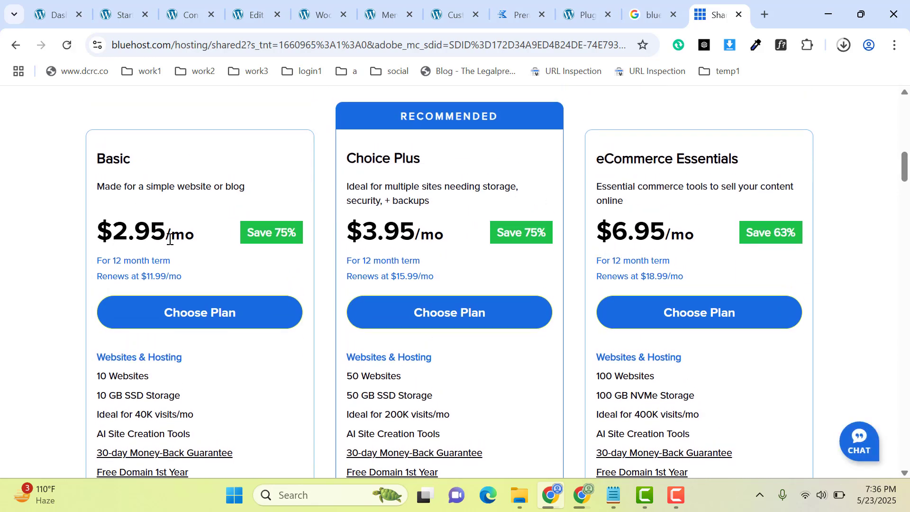
Open the HostGator account page in a new tab and log in with the saved credentials.
click(764, 5)
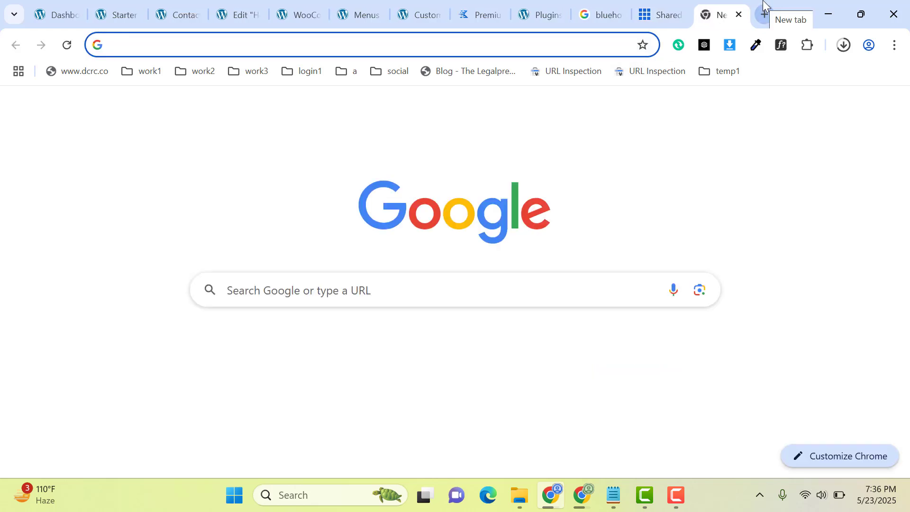
text(ho)
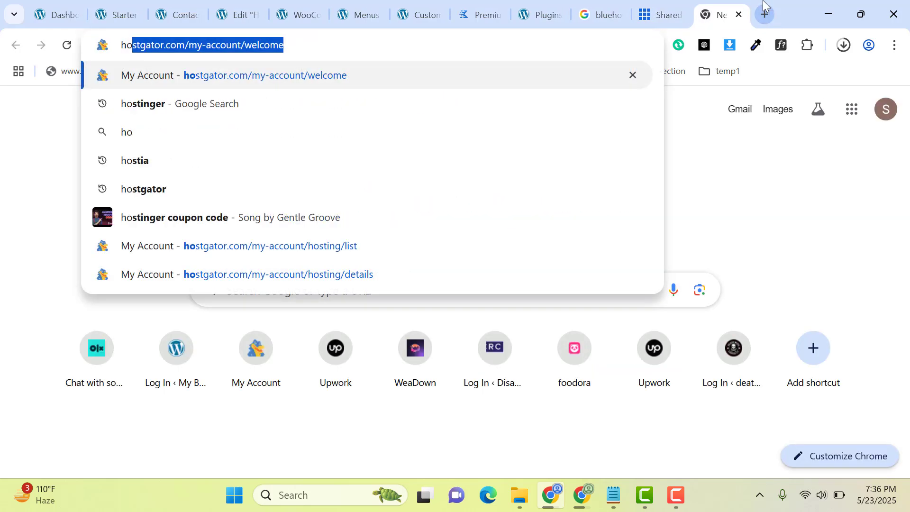
key(Return)
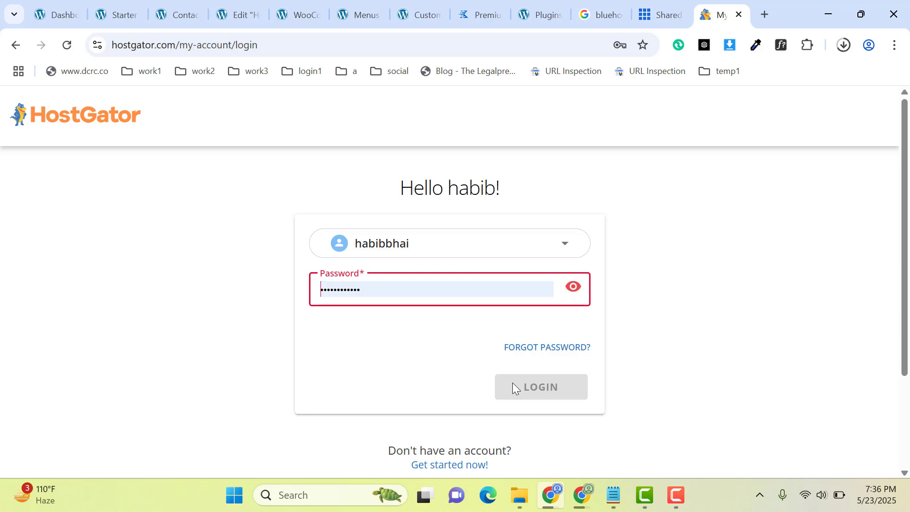
click(527, 383)
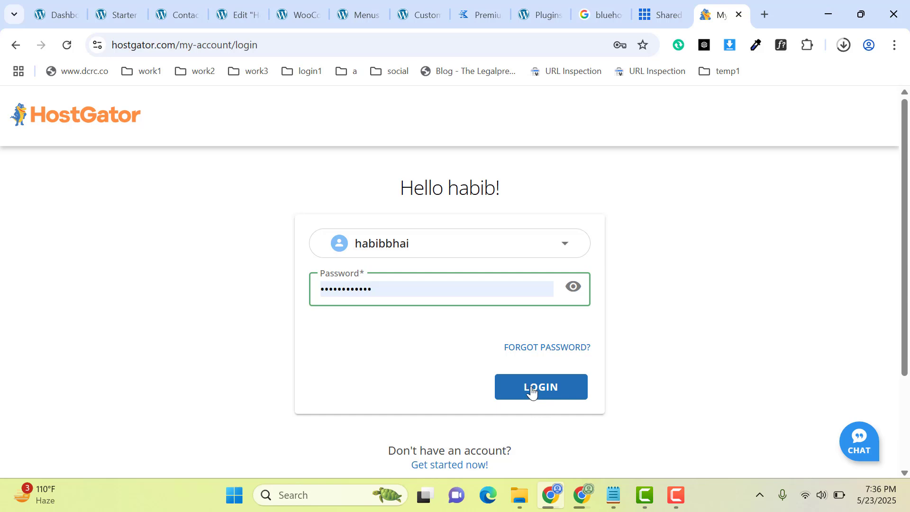
click(531, 390)
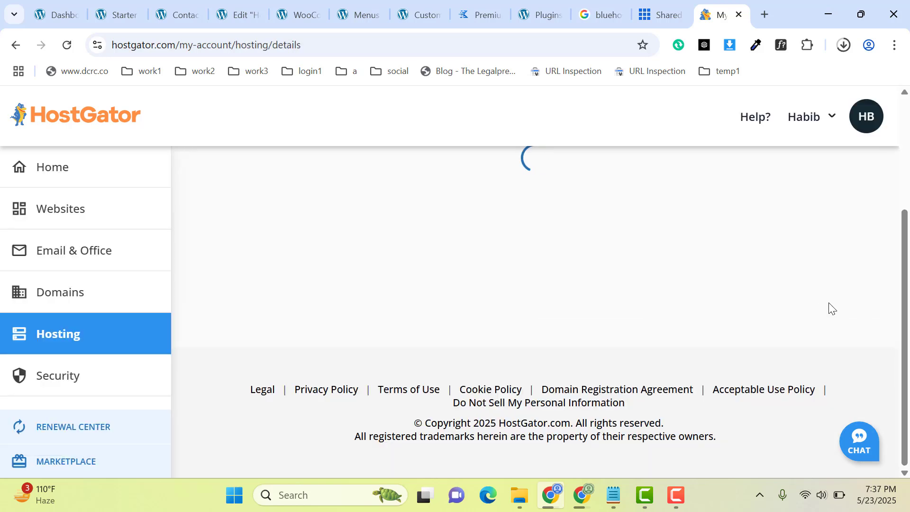
Open cPanel from the HostGator hosting details page and launch the Softaculous Apps Installer.
scroll(908, 291, down, 10)
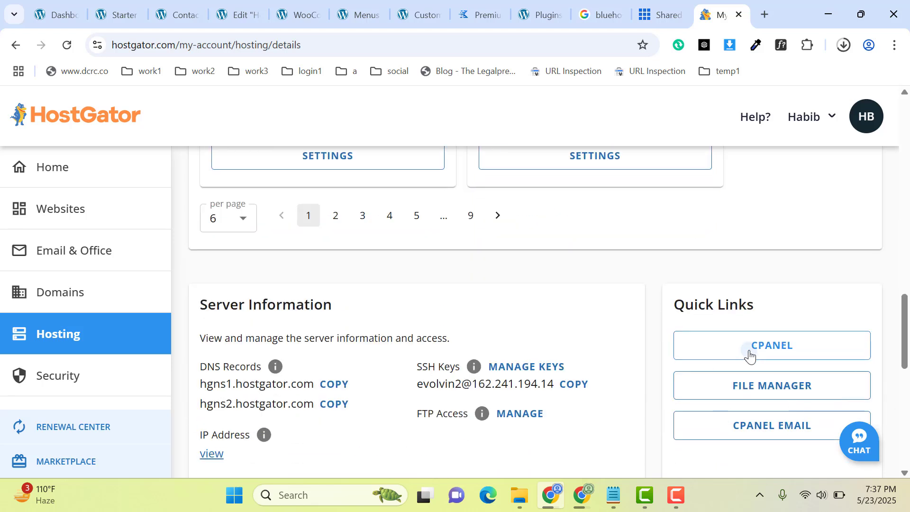
click(748, 355)
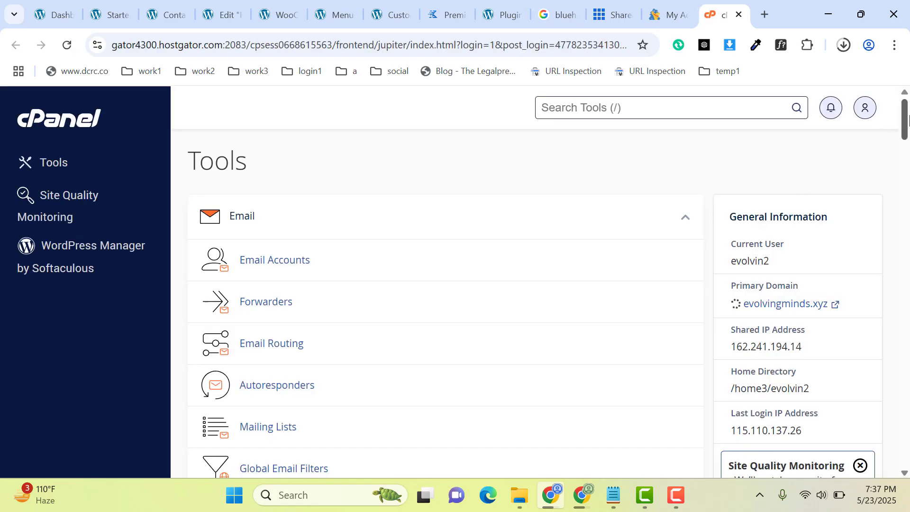
drag(908, 119, 908, 375)
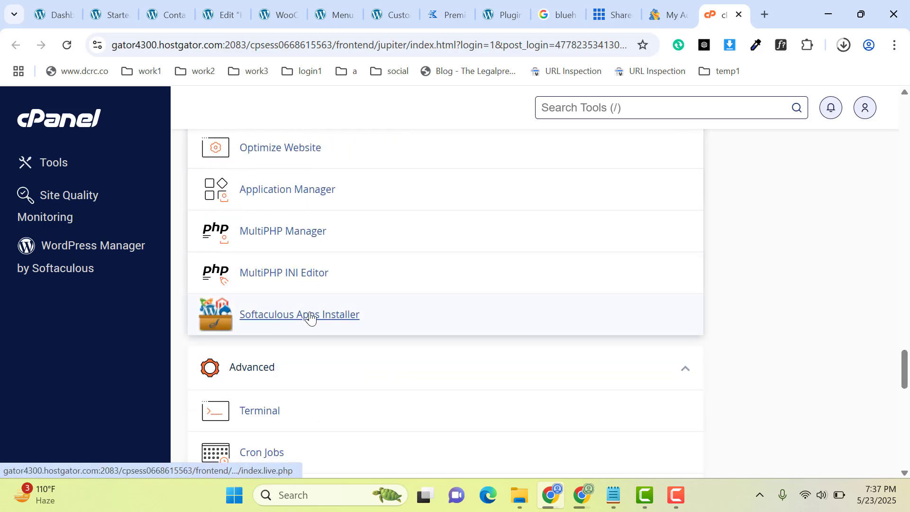
click(331, 319)
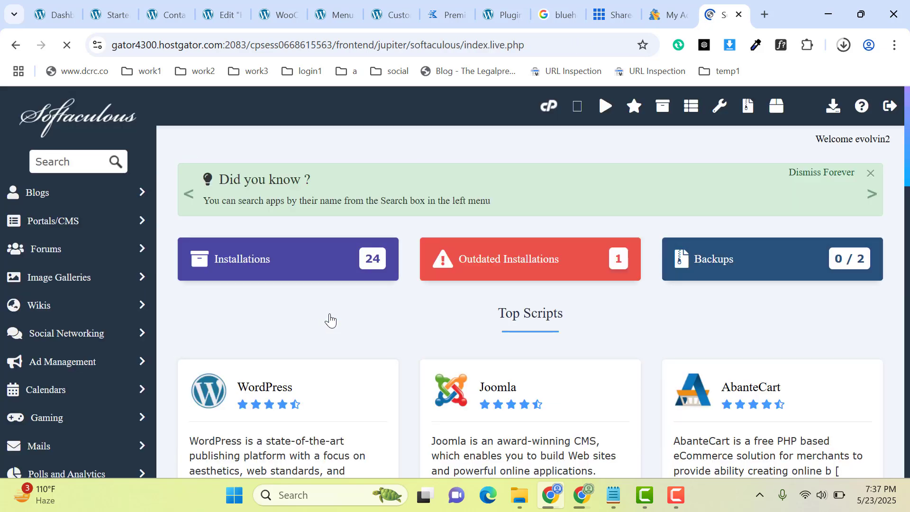
scroll(205, 412, down, 2)
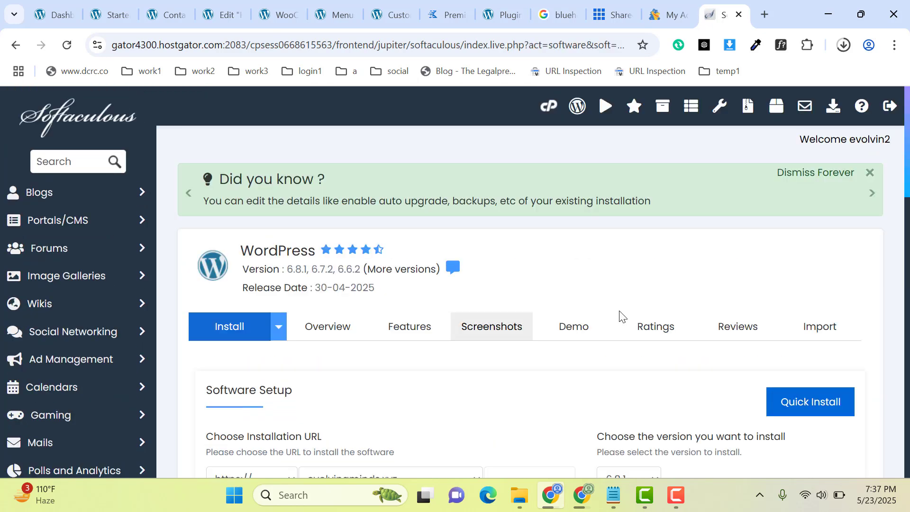
scroll(451, 251, down, 5)
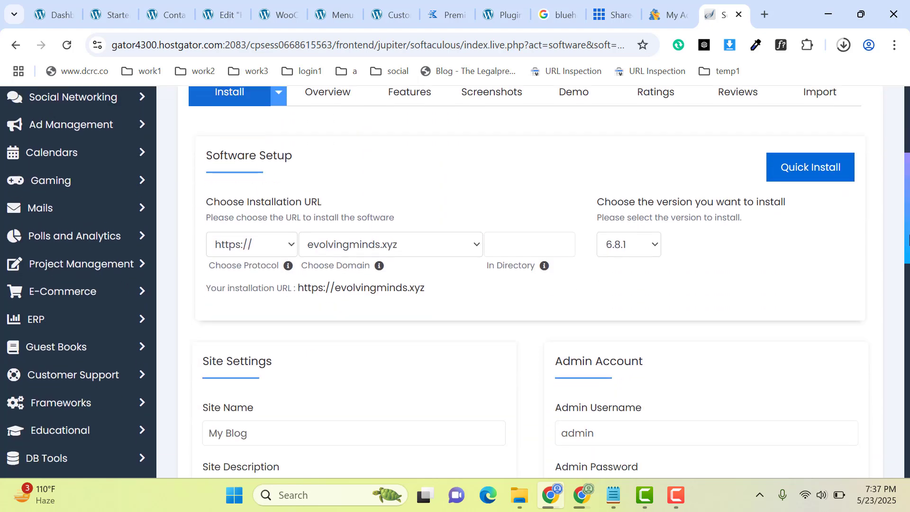
click(379, 204)
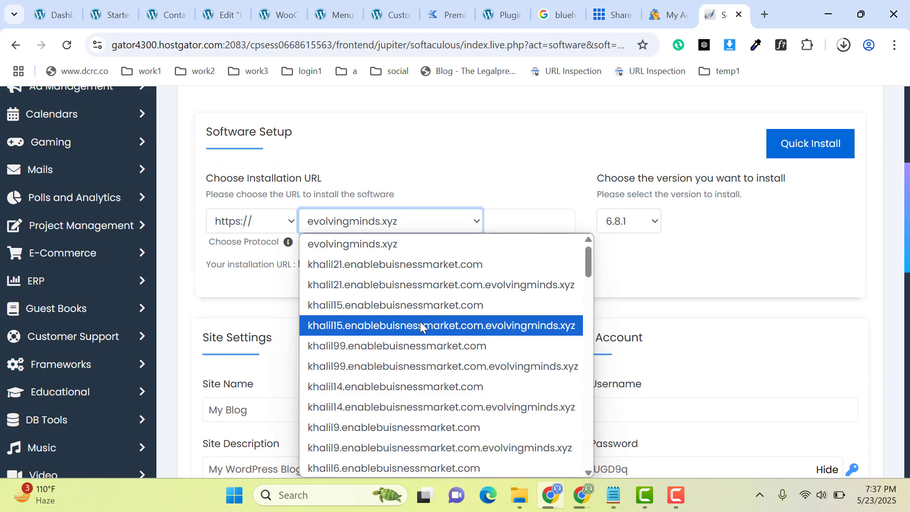
key(h)
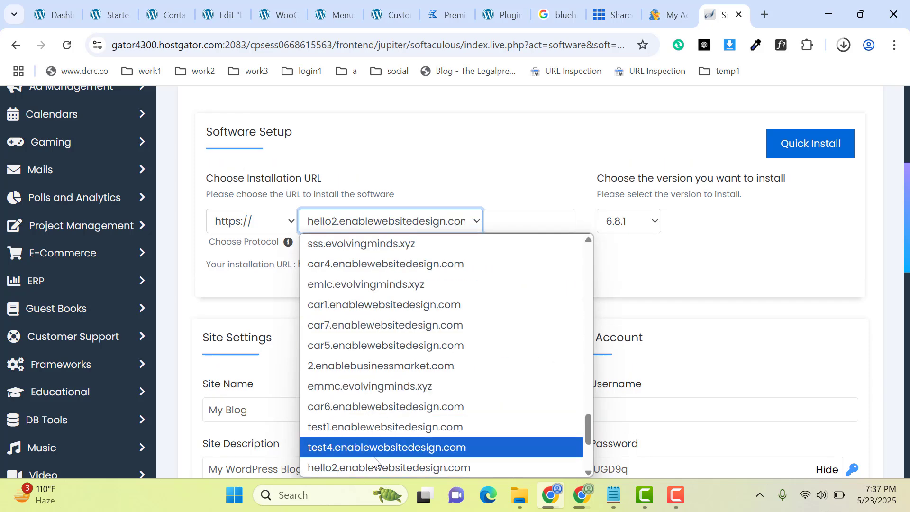
click(363, 463)
click(256, 224)
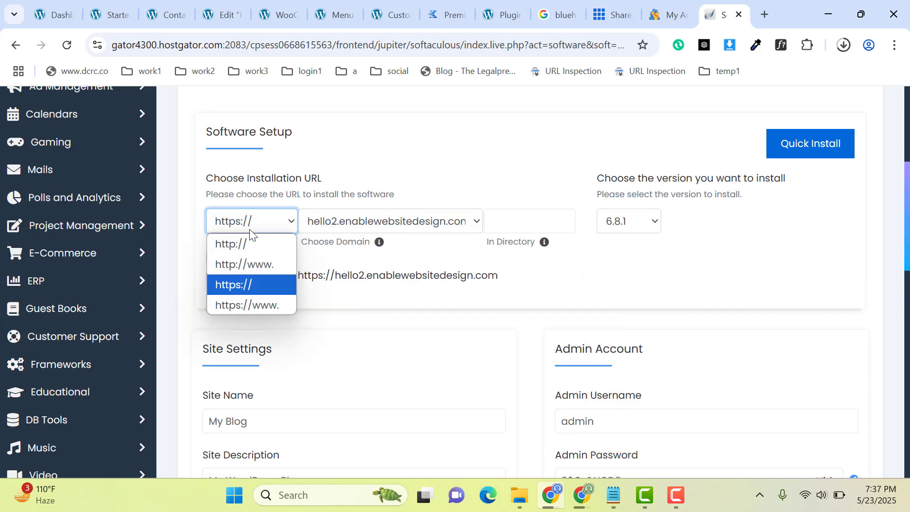
click(241, 242)
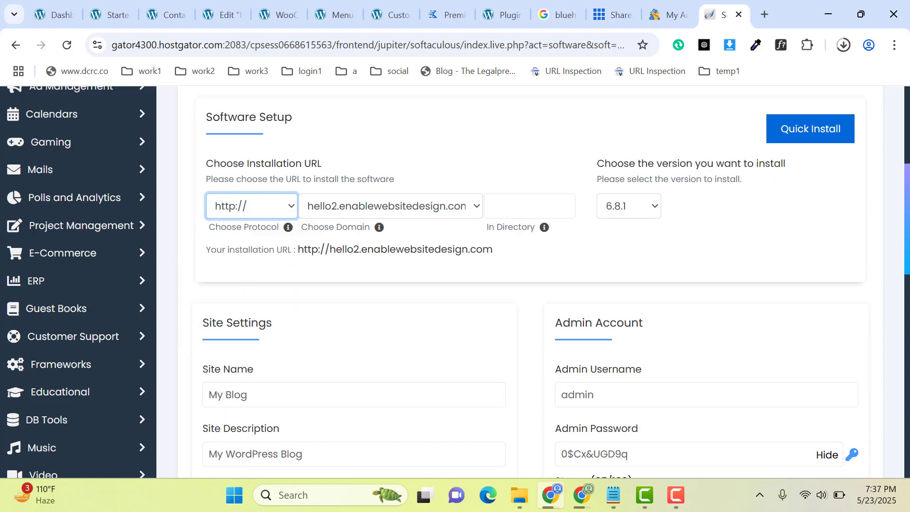
Check the admin username and admin email fields in the Admin Account settings.
scroll(506, 244, down, 4)
click(603, 218)
drag(603, 217, 556, 220)
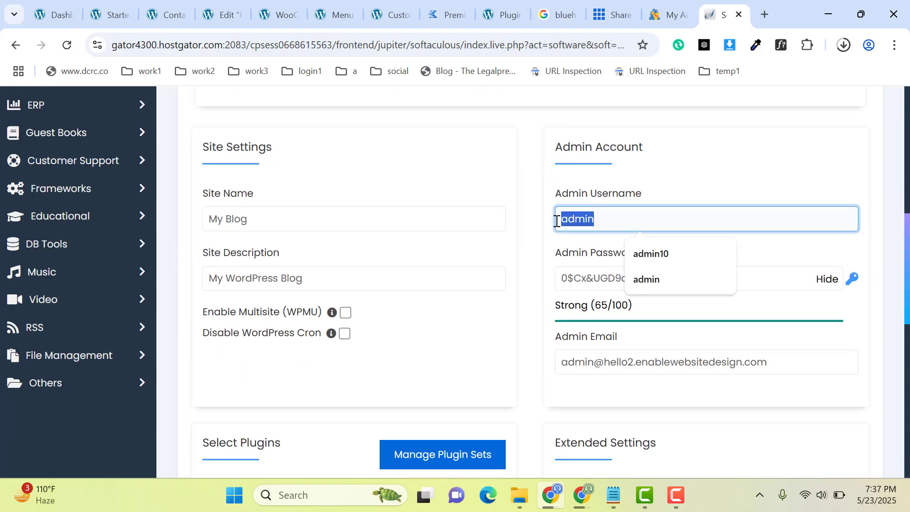
click(598, 359)
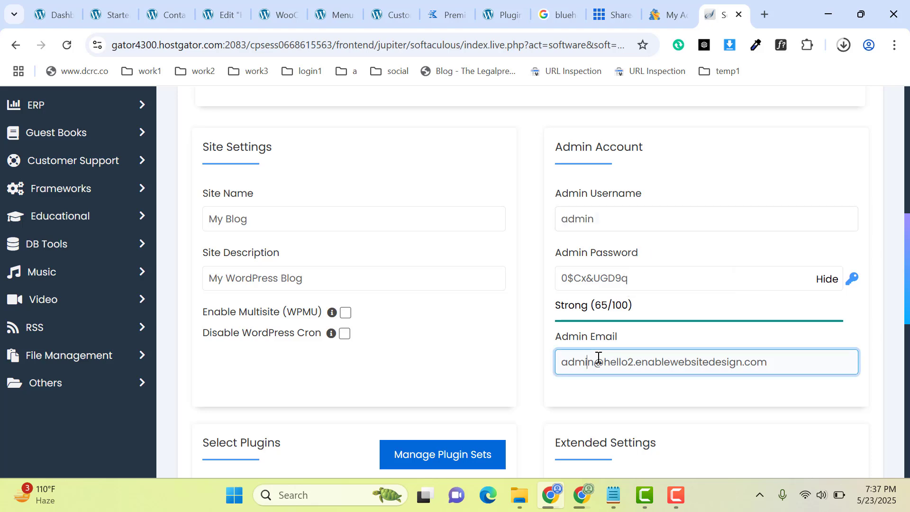
Deselect the SoftWP, Backuply, SpeedyCache, SiteSEO, Pagelayer, Loginizer and GoSMTP plugins so that none is included in the WordPress installation.
scroll(313, 220, down, 7)
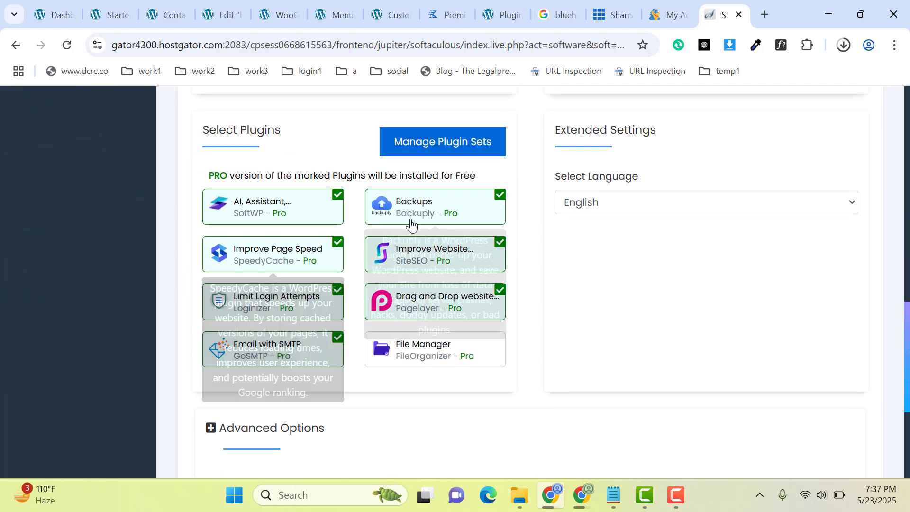
click(287, 212)
click(397, 209)
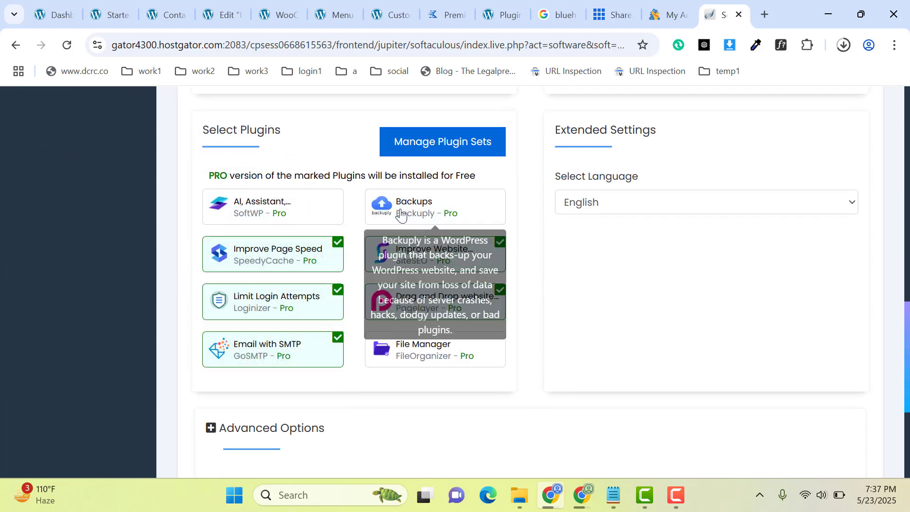
click(272, 249)
click(421, 256)
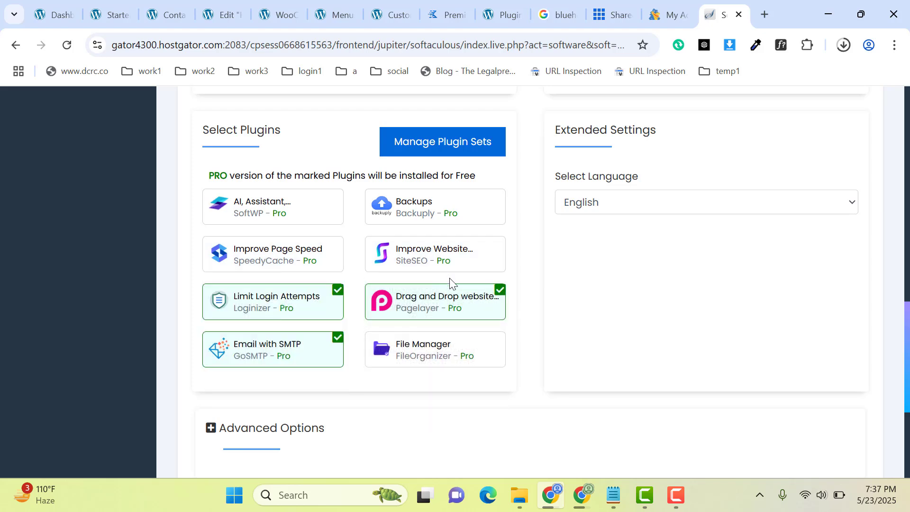
click(436, 294)
click(246, 305)
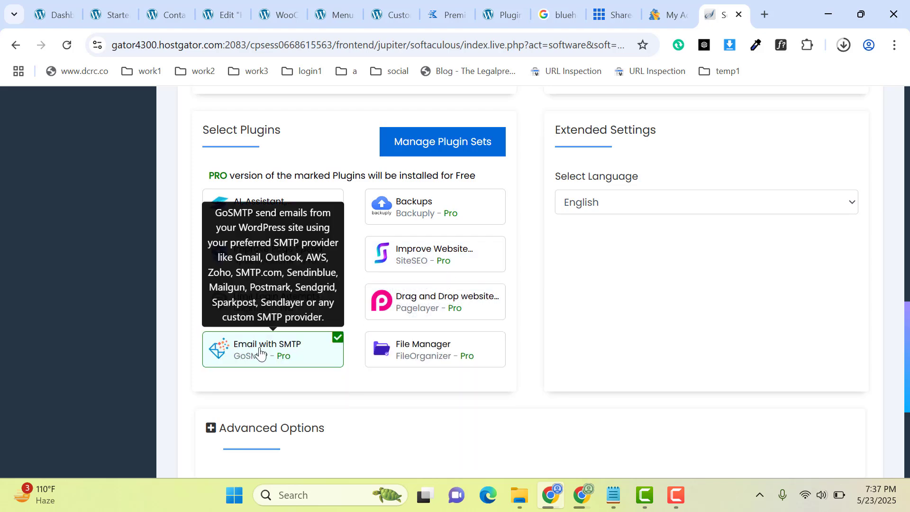
click(260, 352)
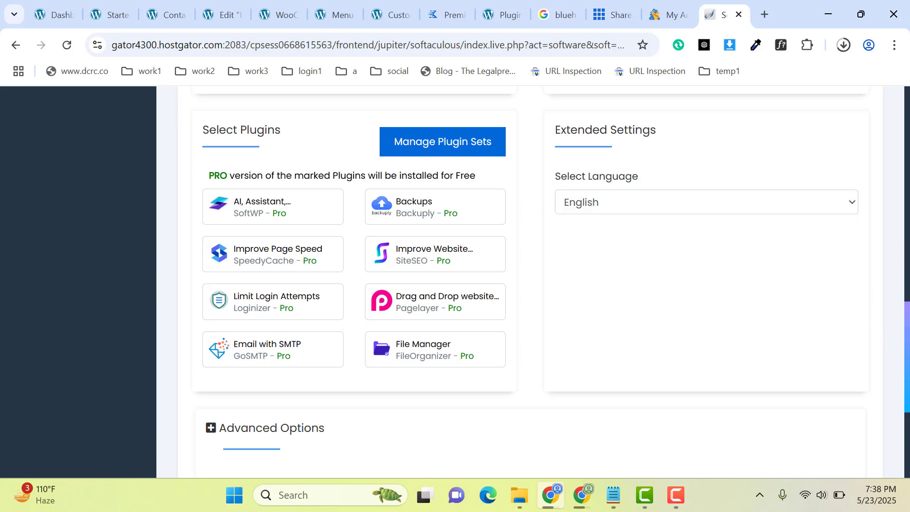
Review the end of the installation form, including Advanced Options, the Install command and the installation details email field.
scroll(907, 358, down, 4)
click(546, 350)
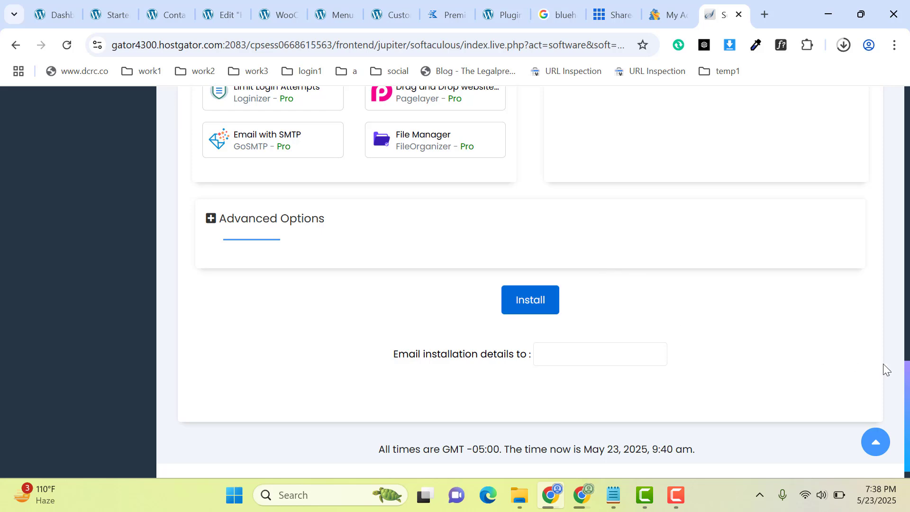
drag(907, 384, 877, 86)
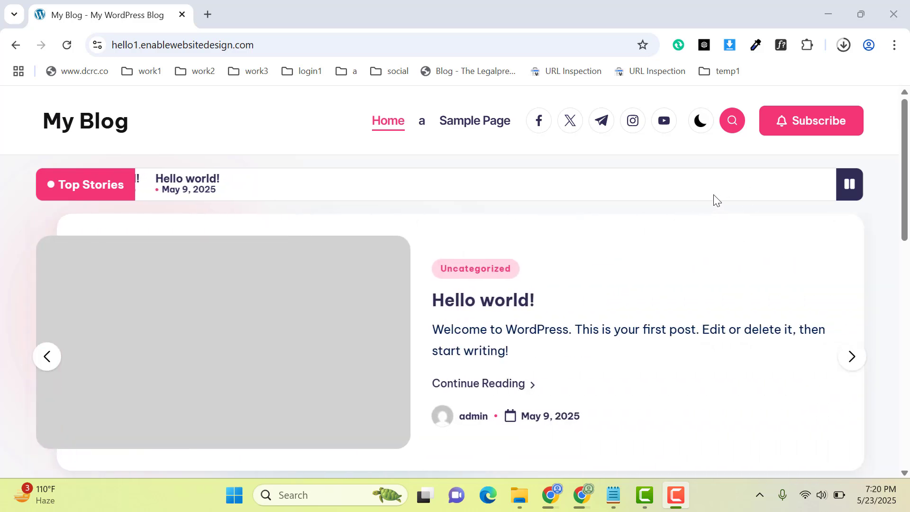
Open the wp-admin page of hello1.enablewebsitedesign.com and log in to the WordPress dashboard.
click(397, 44)
double_click(397, 44)
click(397, 43)
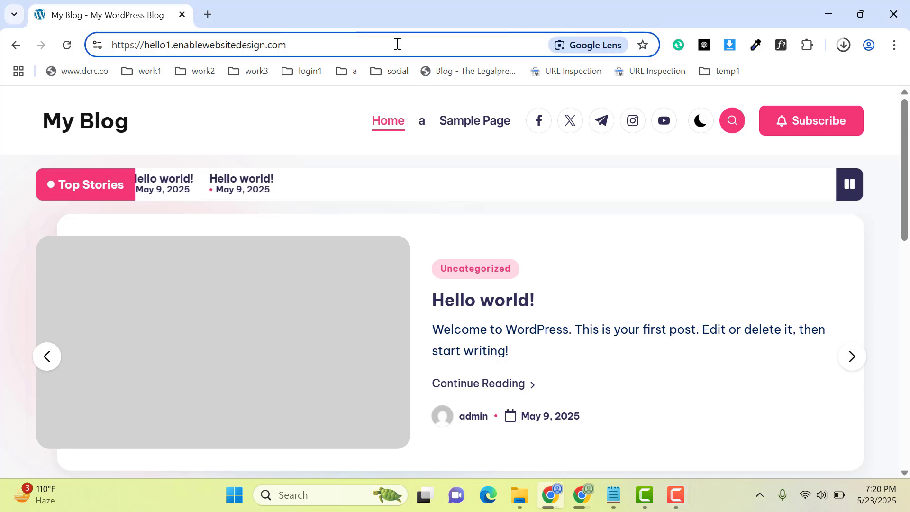
text(/)
key(Return)
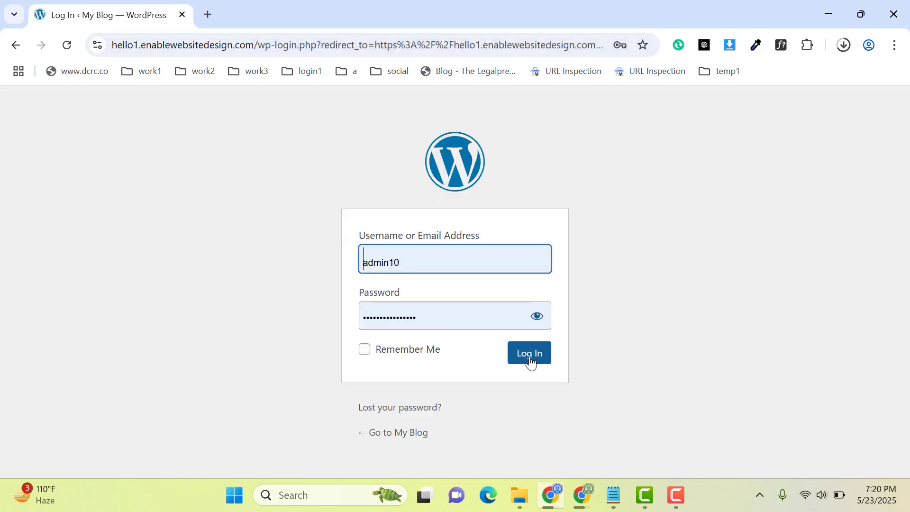
click(528, 361)
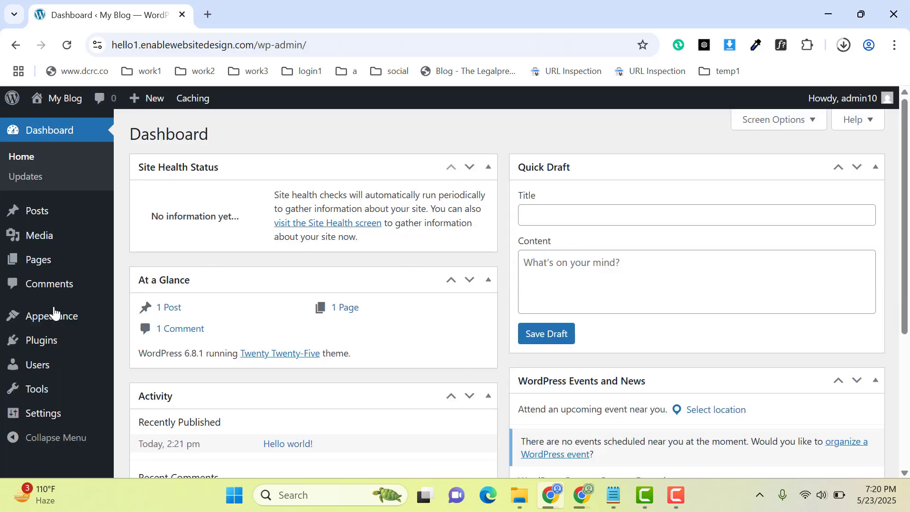
Open the Add Themes page and search the theme directory for kadence.
mouse_move(83, 317)
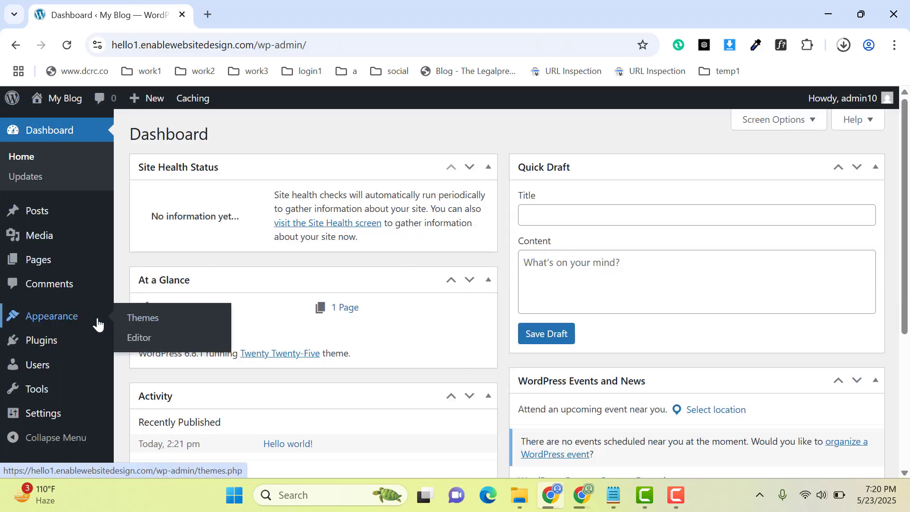
middle_click(154, 321)
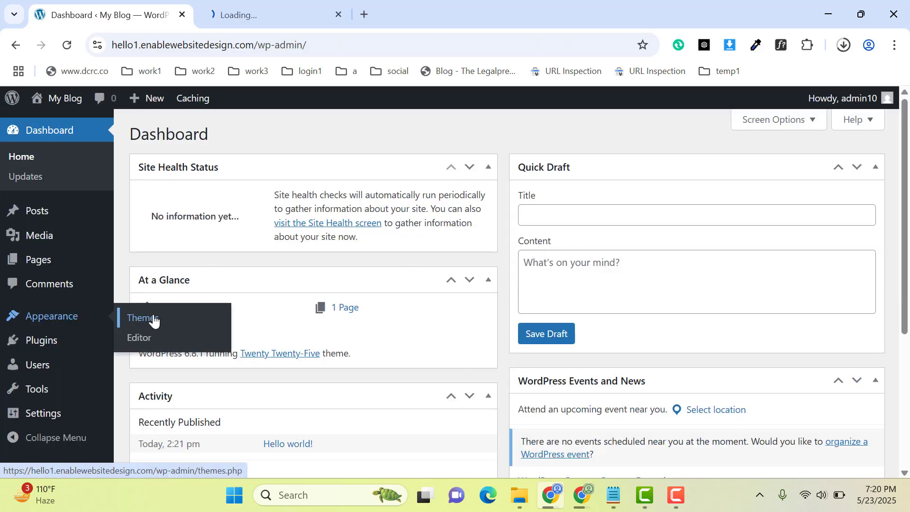
click(266, 14)
click(254, 133)
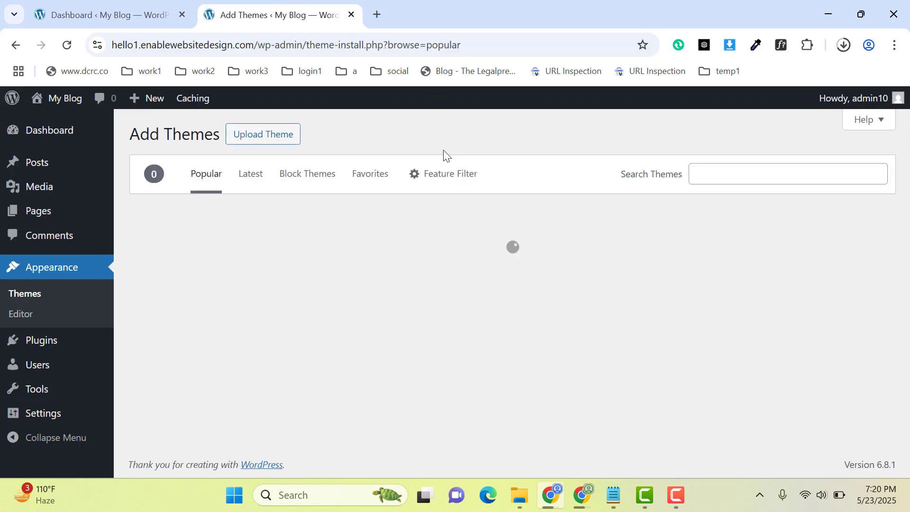
click(743, 176)
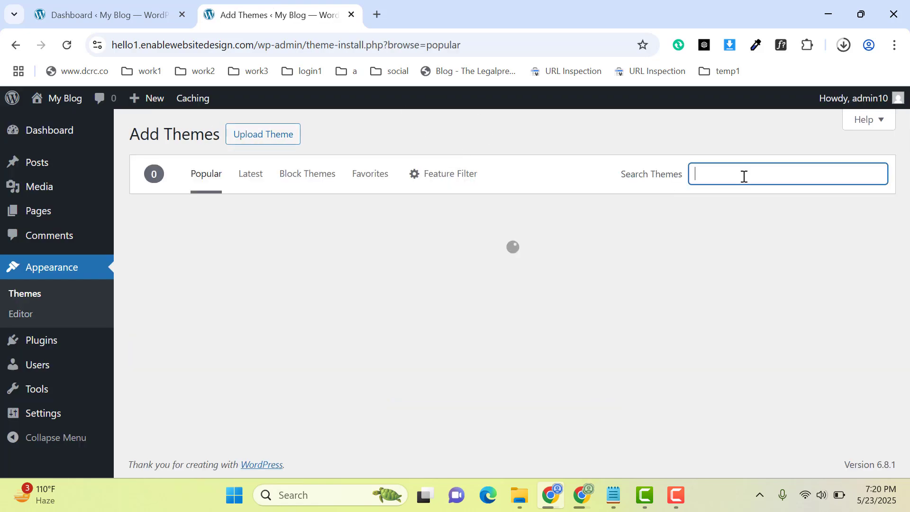
text(kadence)
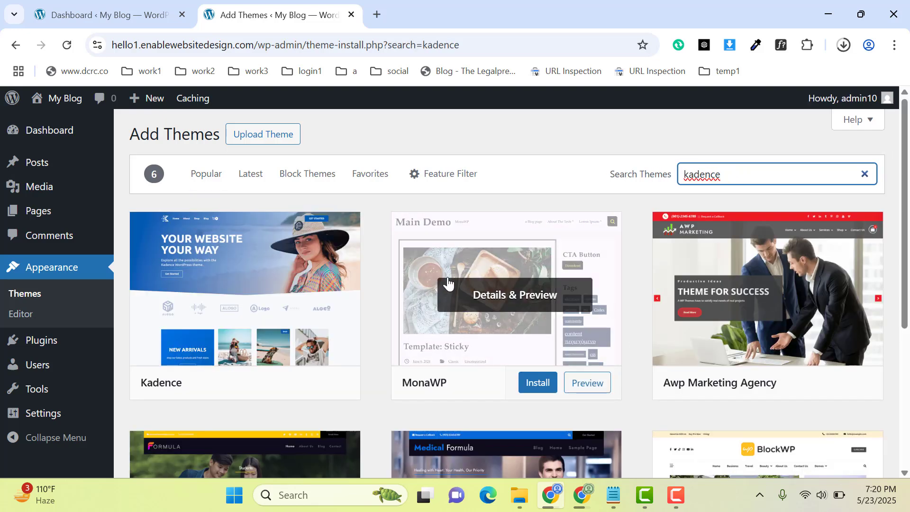
Install and activate the Kadence theme from the search results.
click(285, 385)
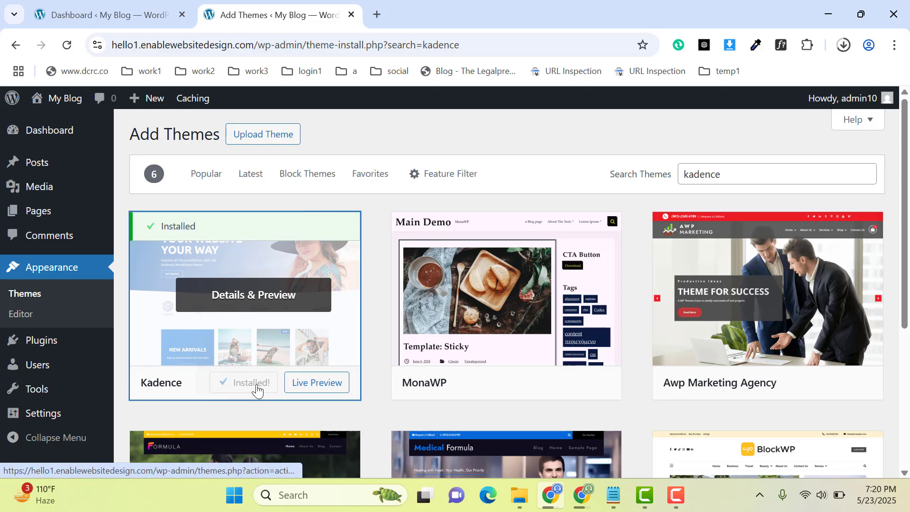
click(262, 389)
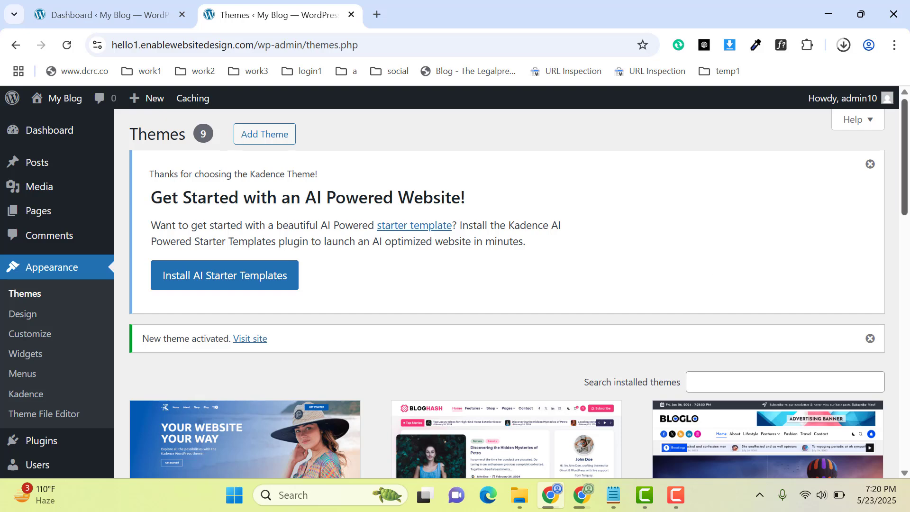
drag(907, 178, 907, 201)
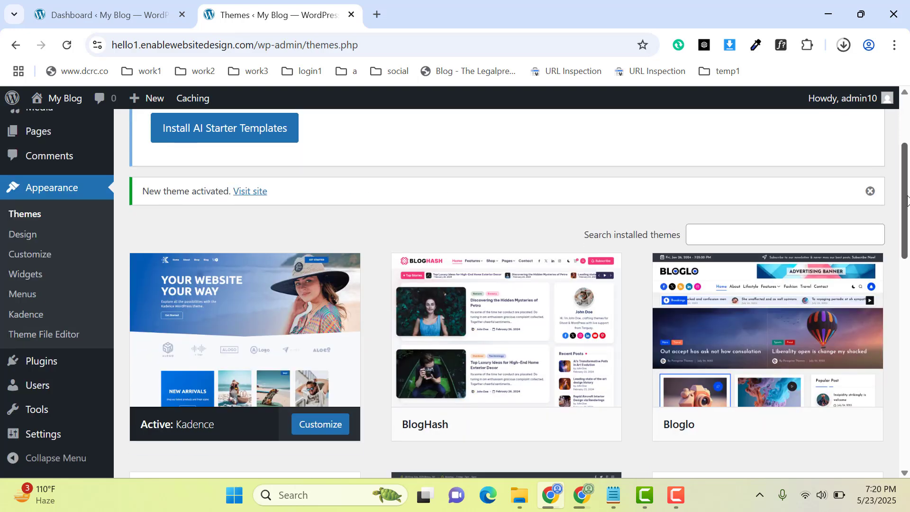
Upload kadence-pro_v1.1.11.zip from the Downloads folder as a new plugin and install it.
mouse_move(57, 368)
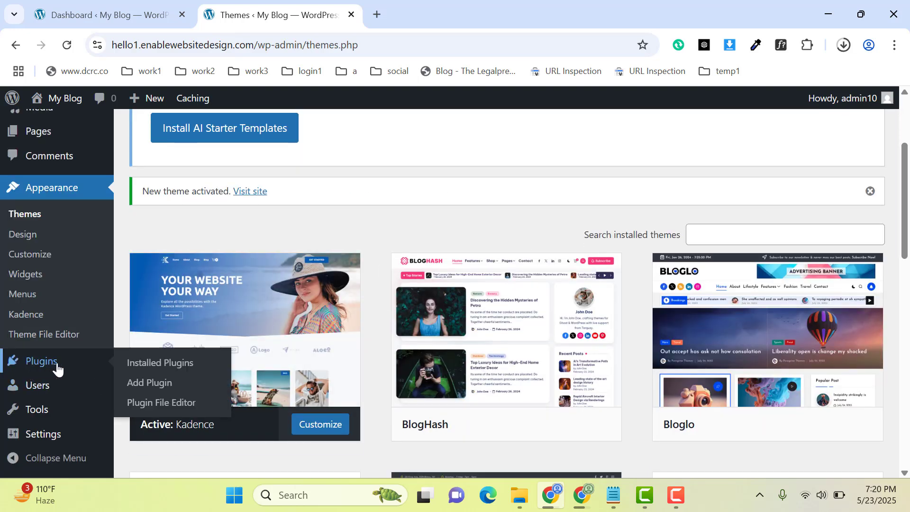
click(175, 387)
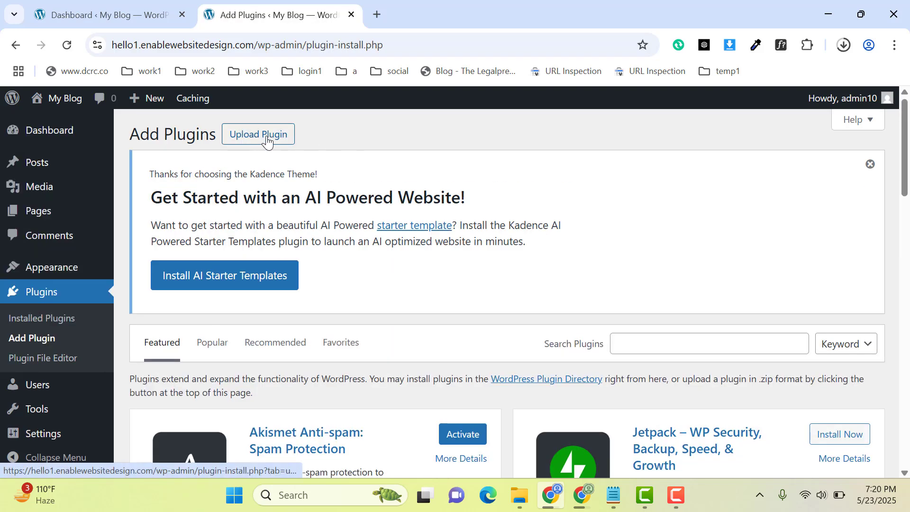
click(267, 136)
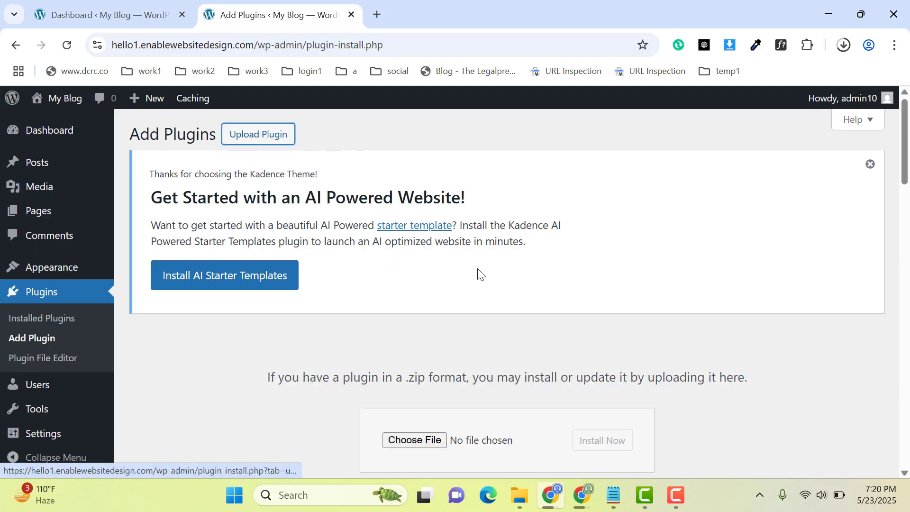
click(425, 443)
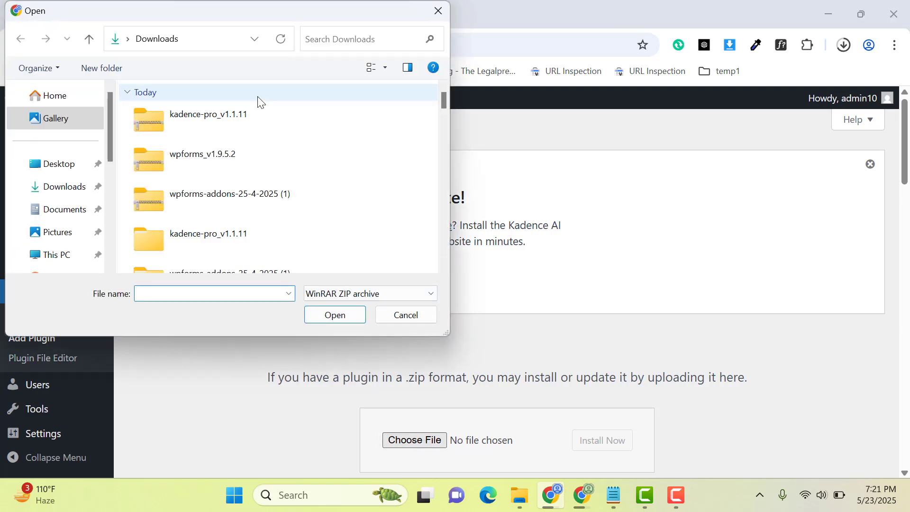
double_click(202, 129)
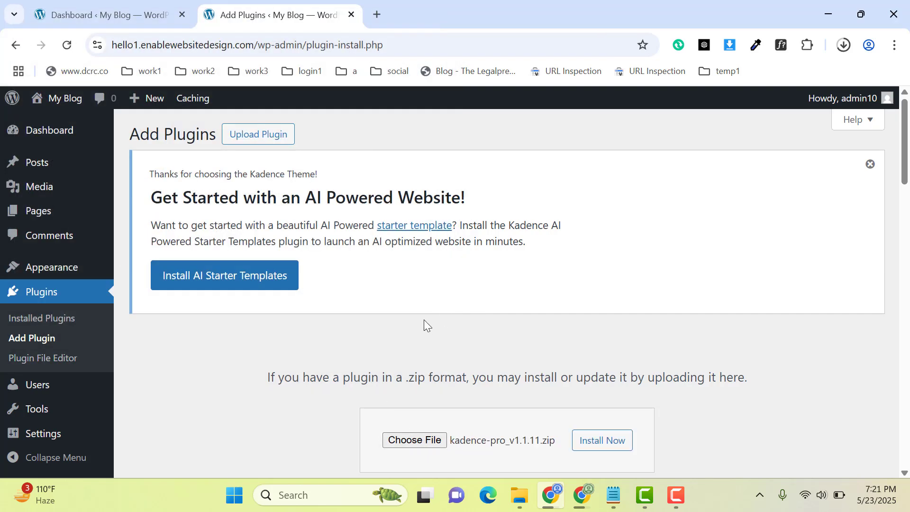
click(601, 440)
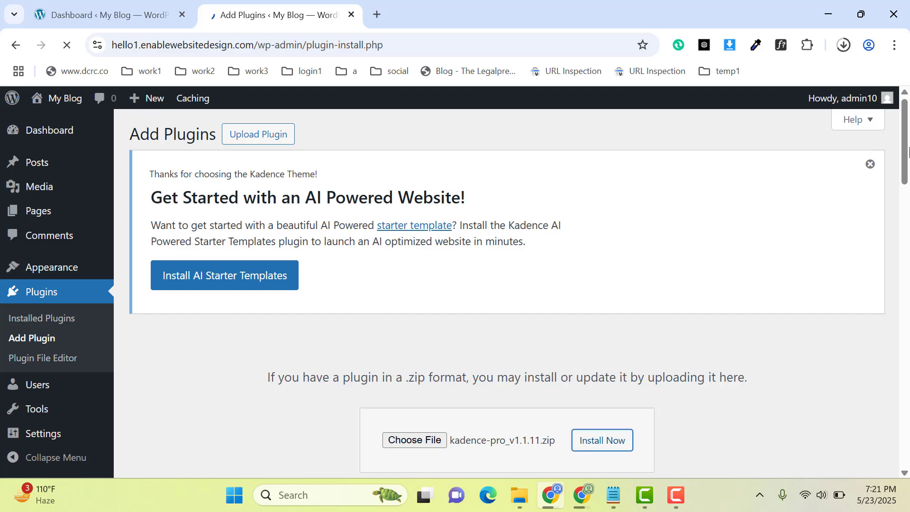
scroll(908, 152, down, 3)
Search Google for kadence theme in a new tab and view the plans page on the Kadence WP website.
click(377, 15)
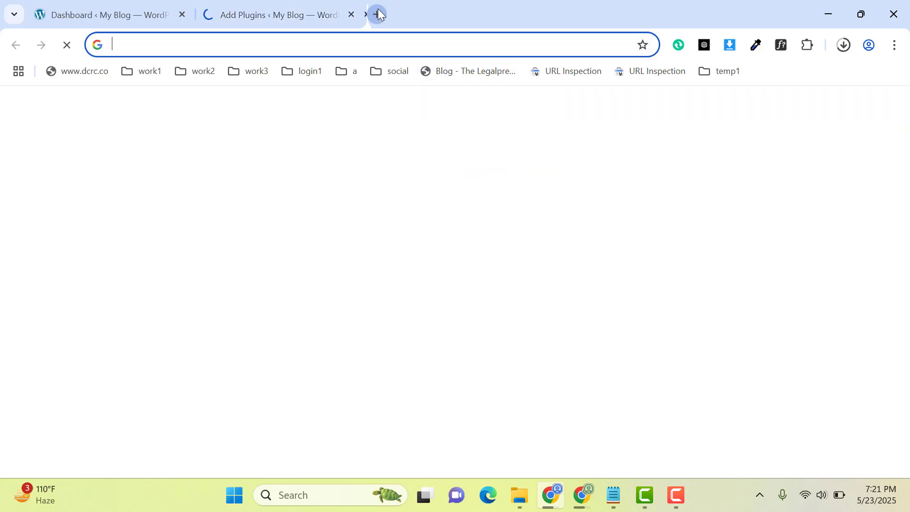
text(kaden)
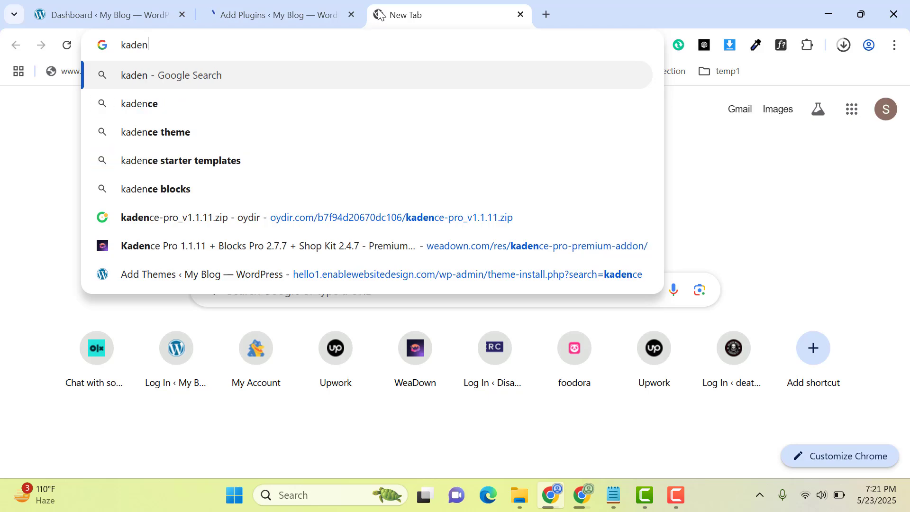
key(Down)
key(Down)
key(Return)
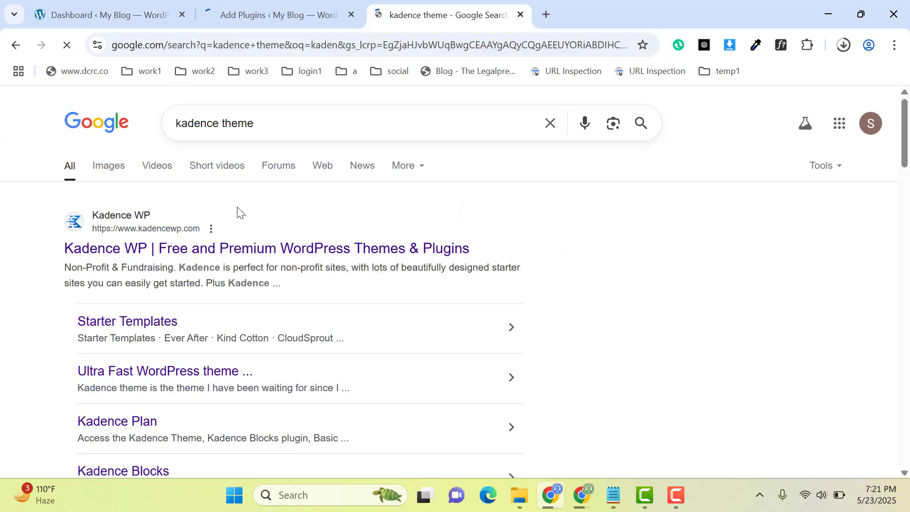
click(205, 255)
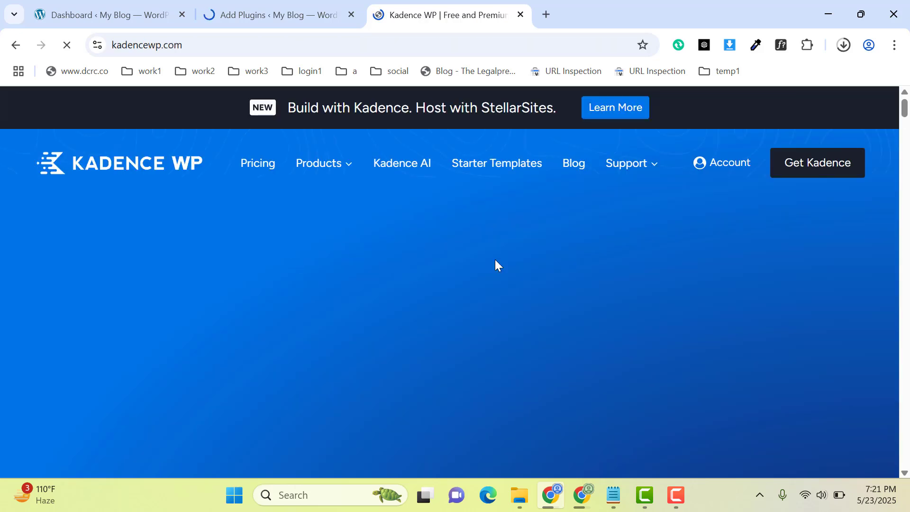
click(804, 170)
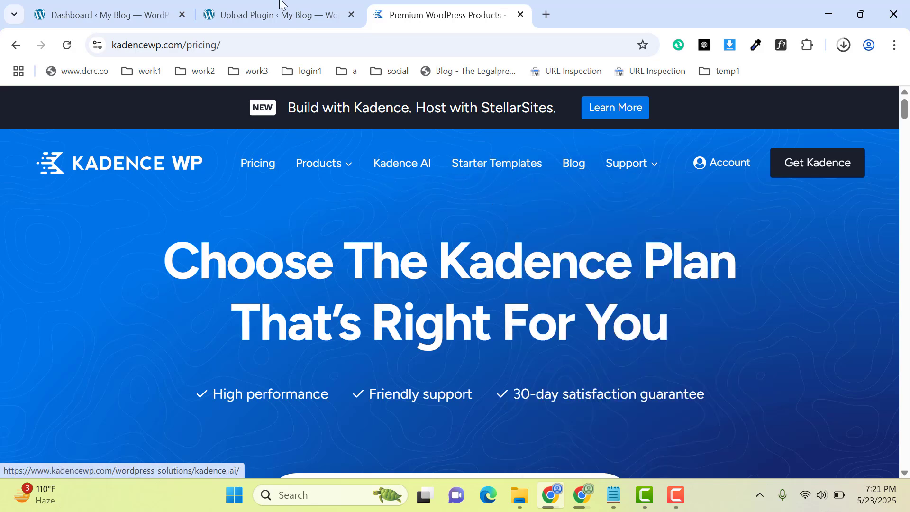
Return to the plugin upload page and activate the newly installed Kadence Pro plugin.
click(264, 14)
click(187, 429)
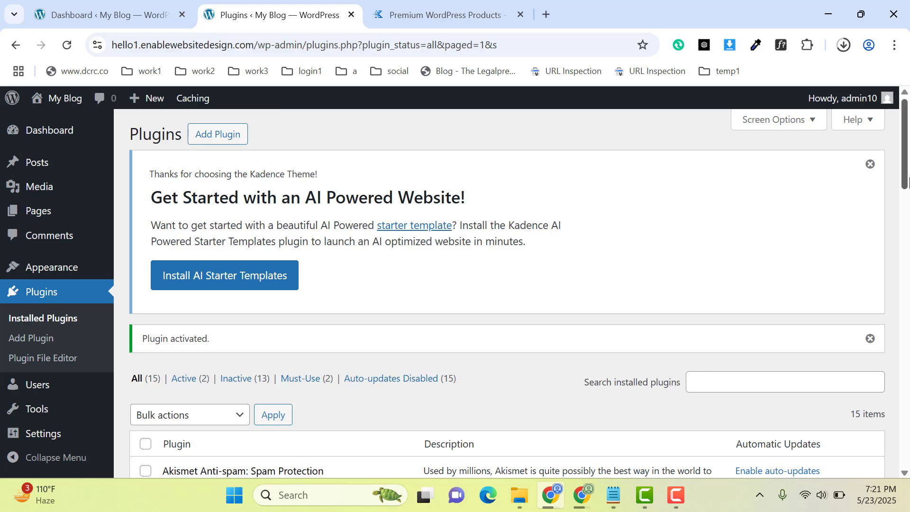
scroll(904, 183, down, 8)
Install Kadence Starter Templates from the Kadence theme's settings page.
mouse_move(52, 279)
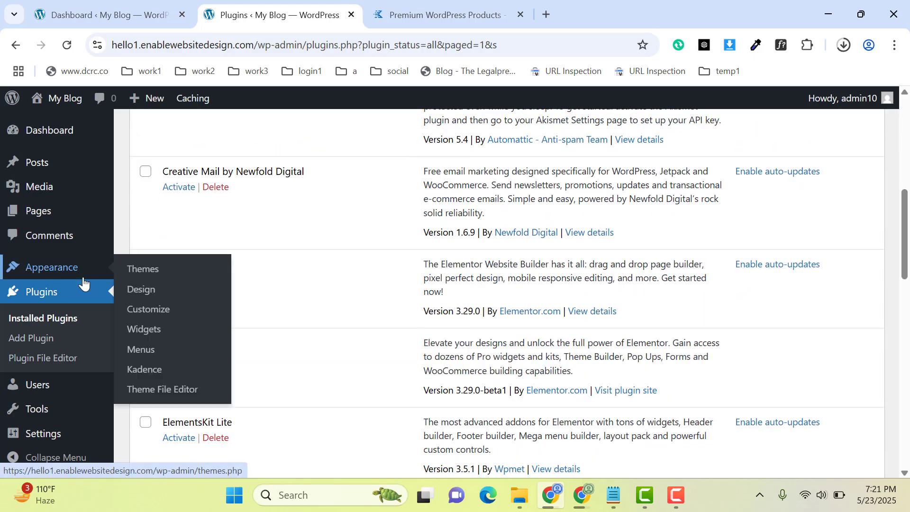
click(145, 370)
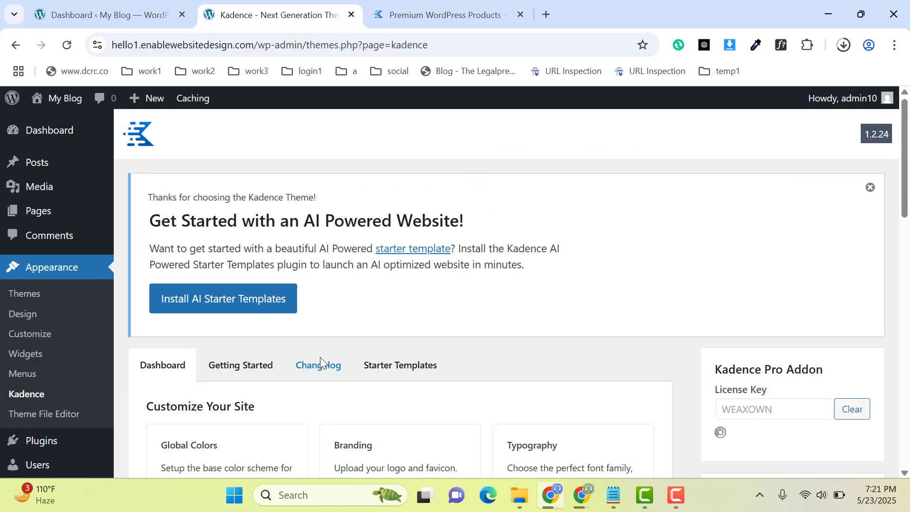
drag(900, 163, 902, 206)
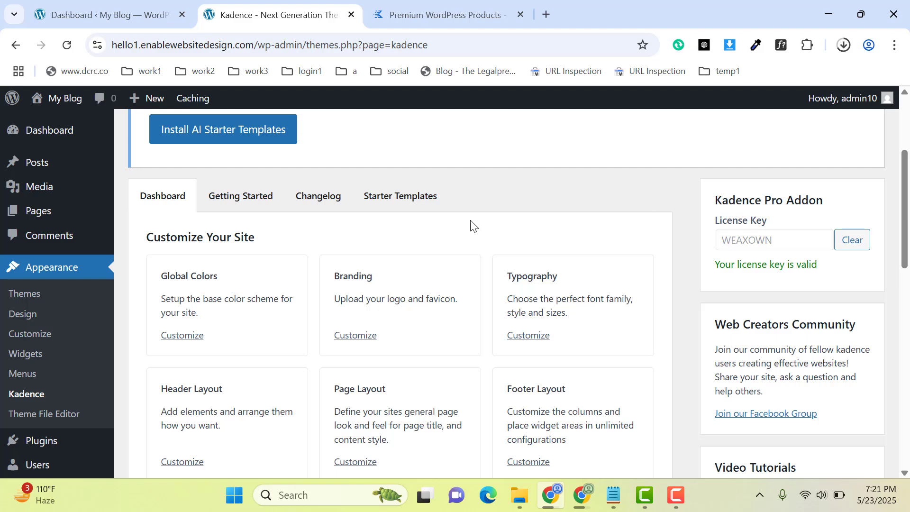
click(410, 199)
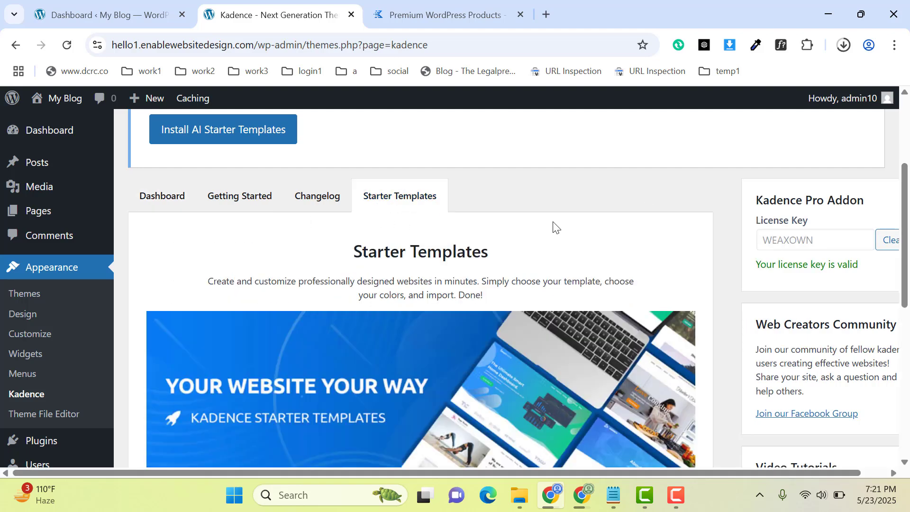
drag(903, 220, 900, 281)
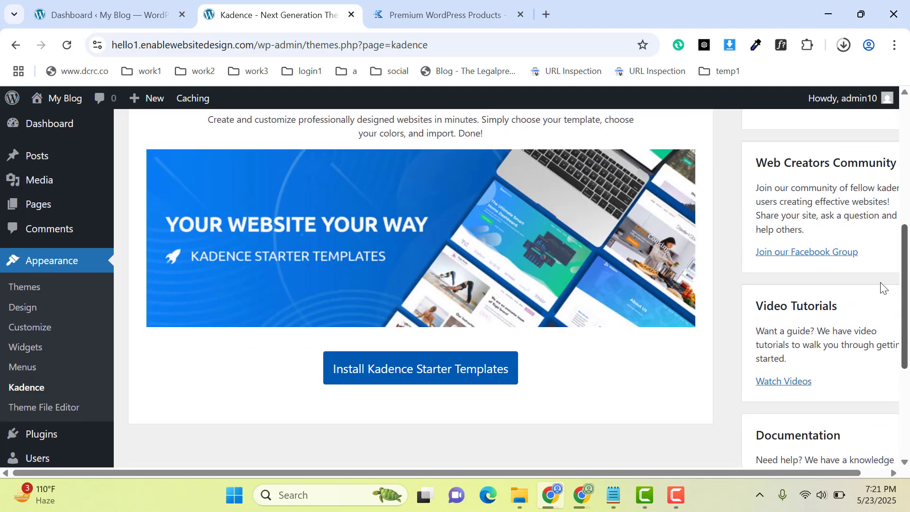
click(426, 377)
mouse_move(613, 494)
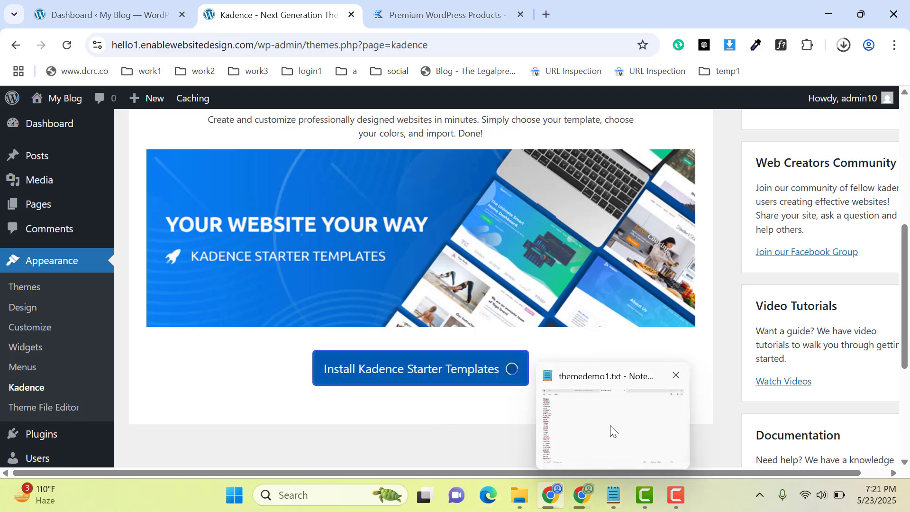
mouse_move(611, 426)
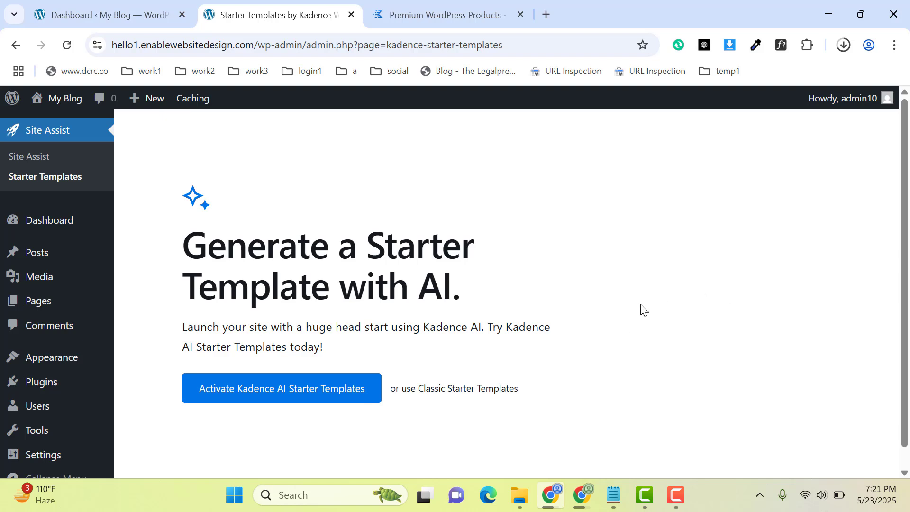
Choose Classic Starter Templates instead of the AI ones and switch the template library to Elementor.
scroll(908, 237, down, 1)
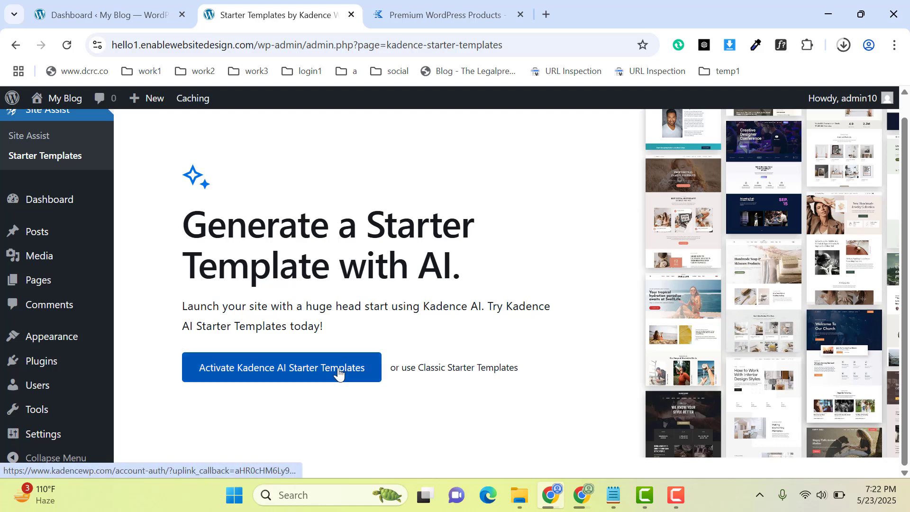
click(453, 377)
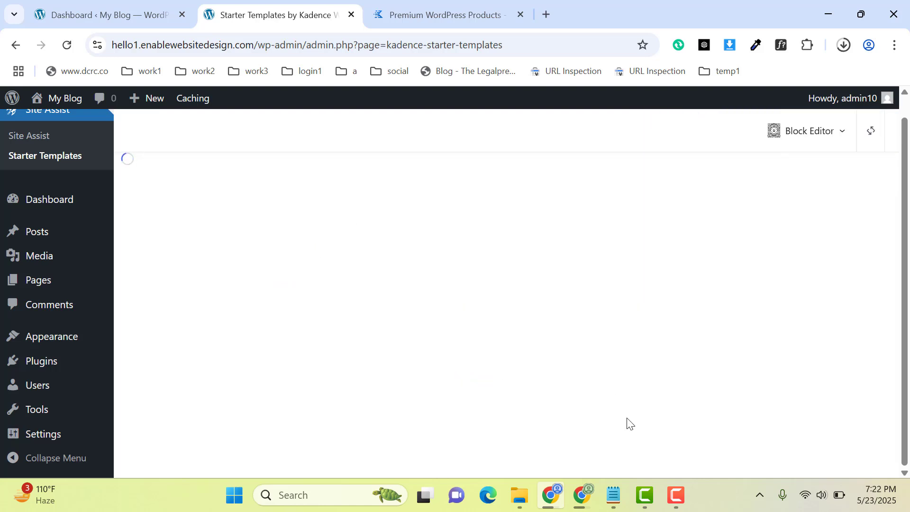
click(842, 137)
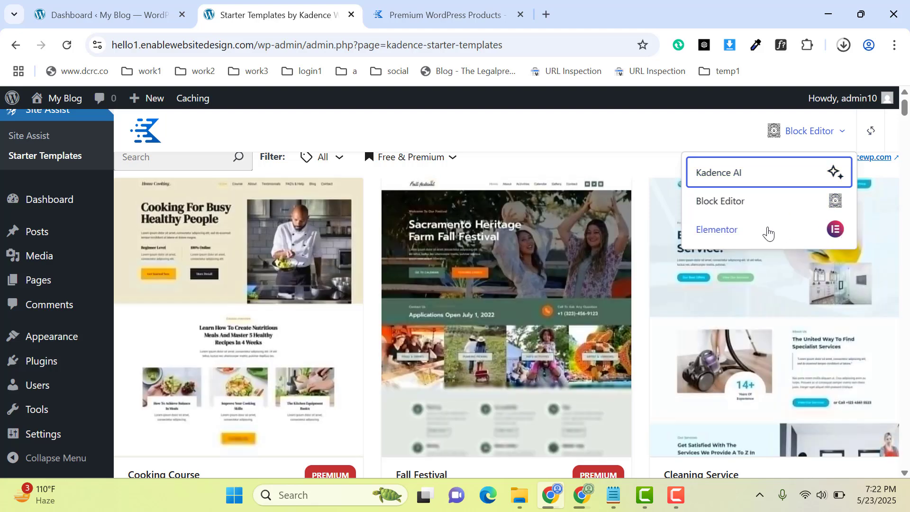
click(798, 234)
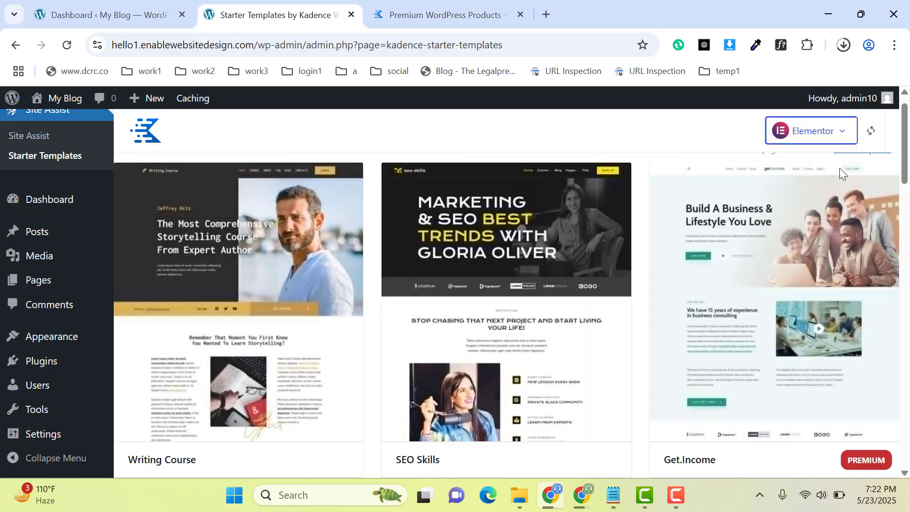
Choose the Print Shop template and proceed to plugin selection with the default style and full site import.
drag(904, 168, 907, 360)
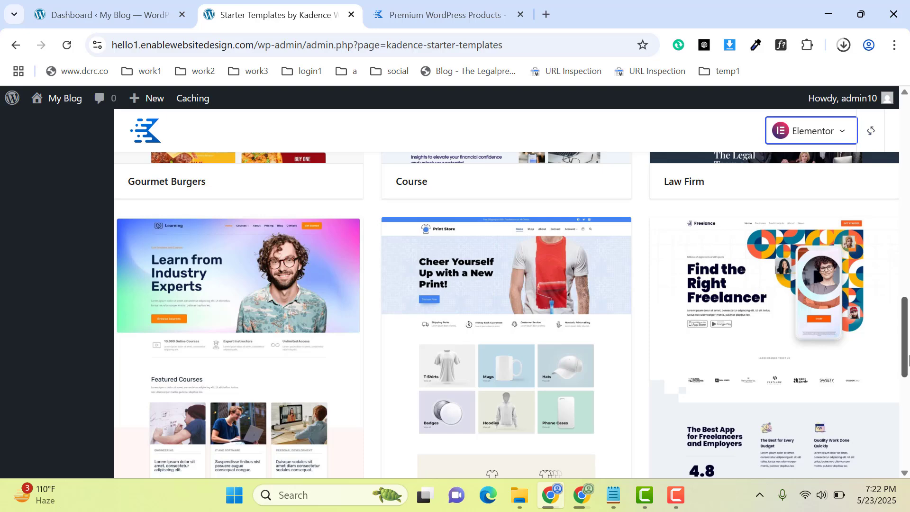
scroll(559, 365, down, 2)
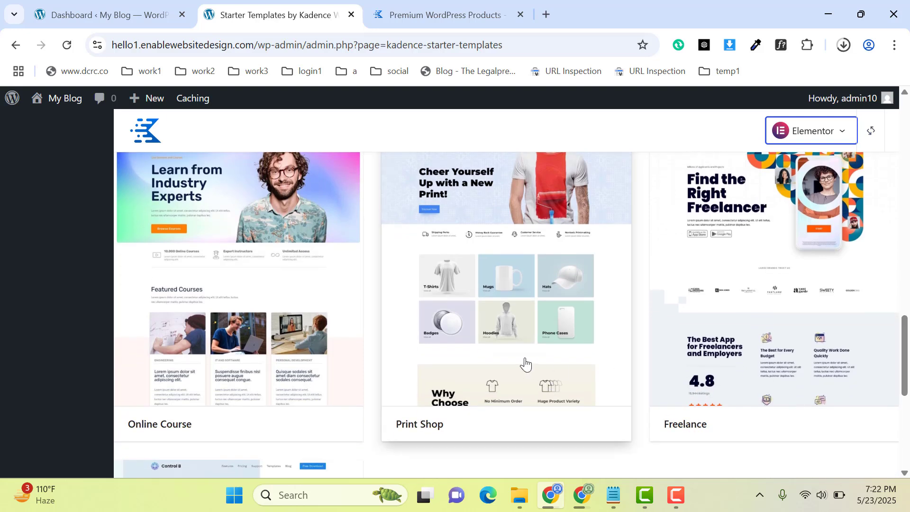
click(463, 364)
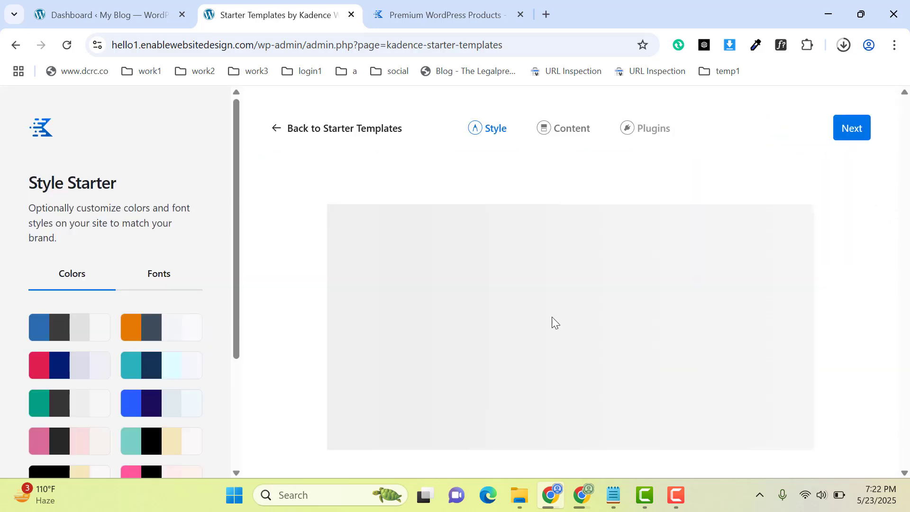
click(847, 140)
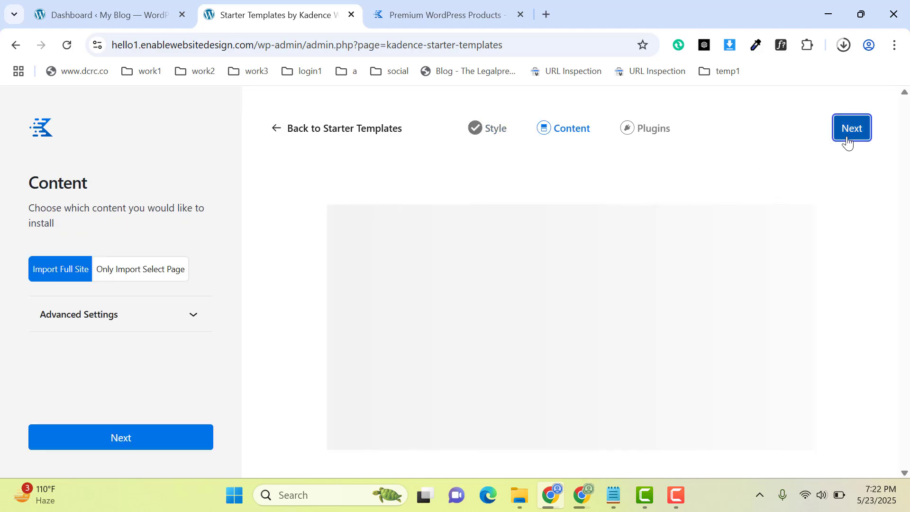
click(846, 140)
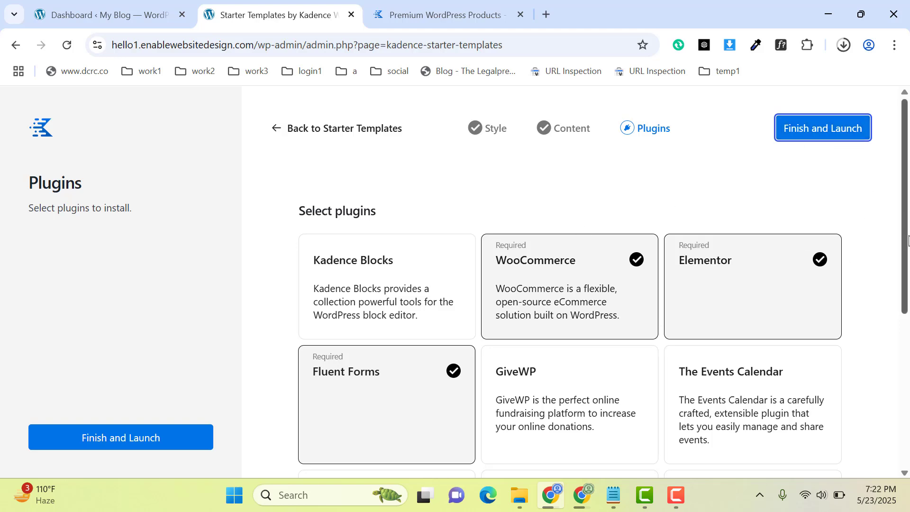
Review the plugin selection and launch the Print Shop import with the required WooCommerce, Elementor and Fluent Forms plugins.
scroll(905, 236, down, 2)
scroll(898, 225, up, 2)
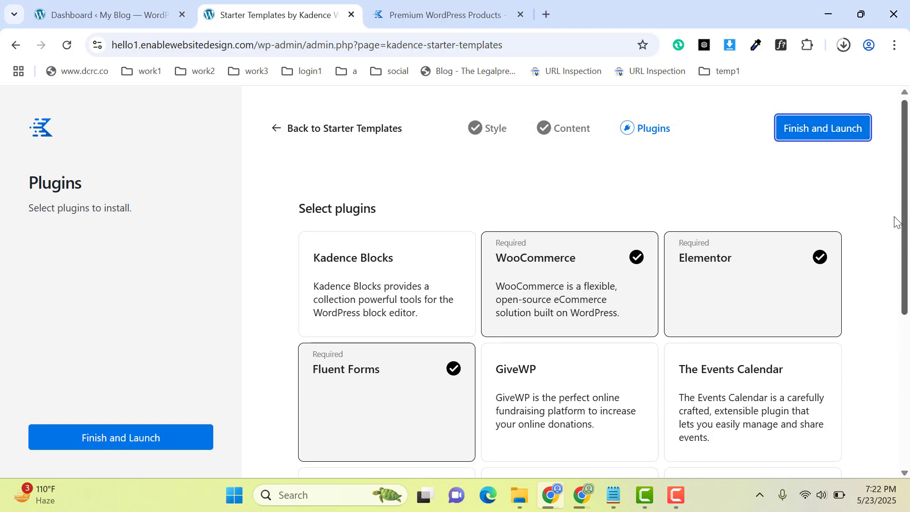
scroll(896, 221, down, 2)
scroll(879, 218, up, 2)
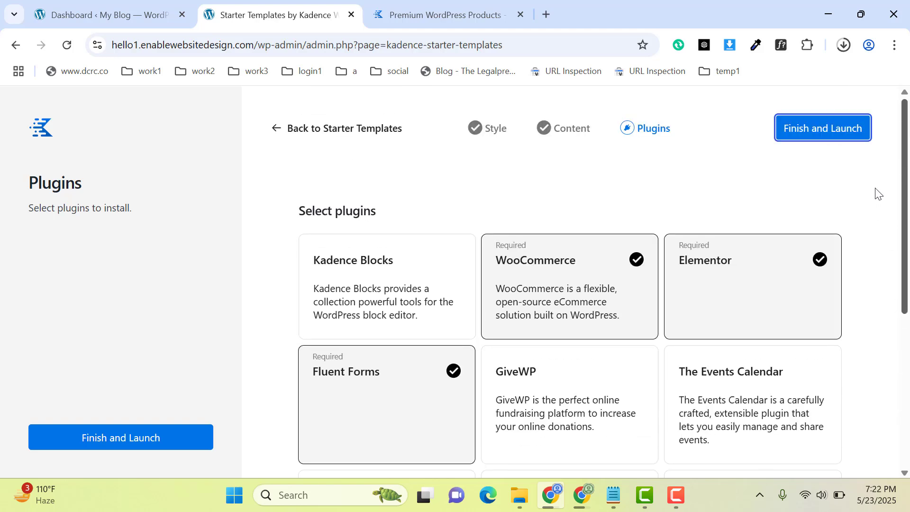
click(821, 134)
click(582, 326)
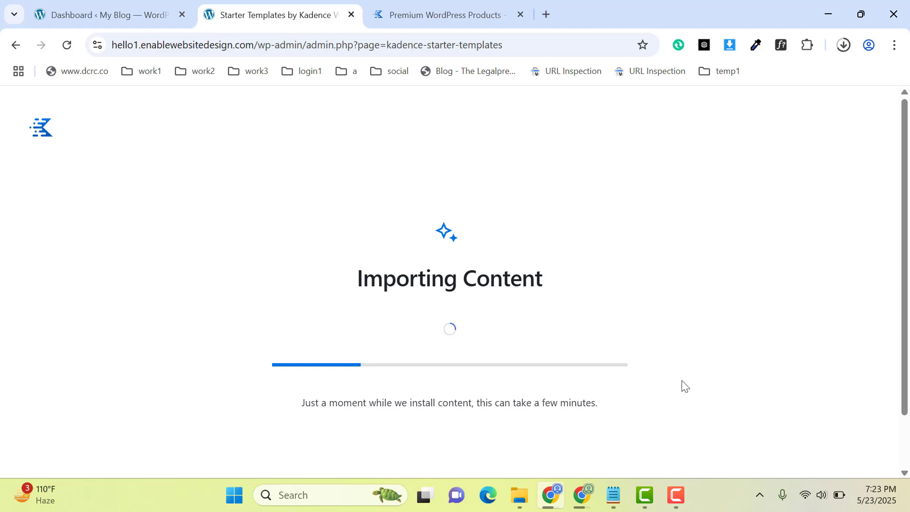
click(682, 502)
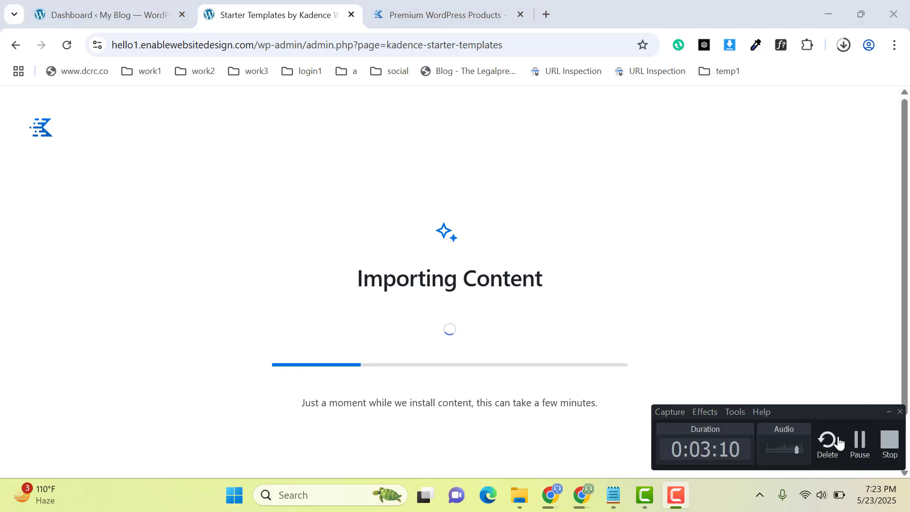
click(861, 443)
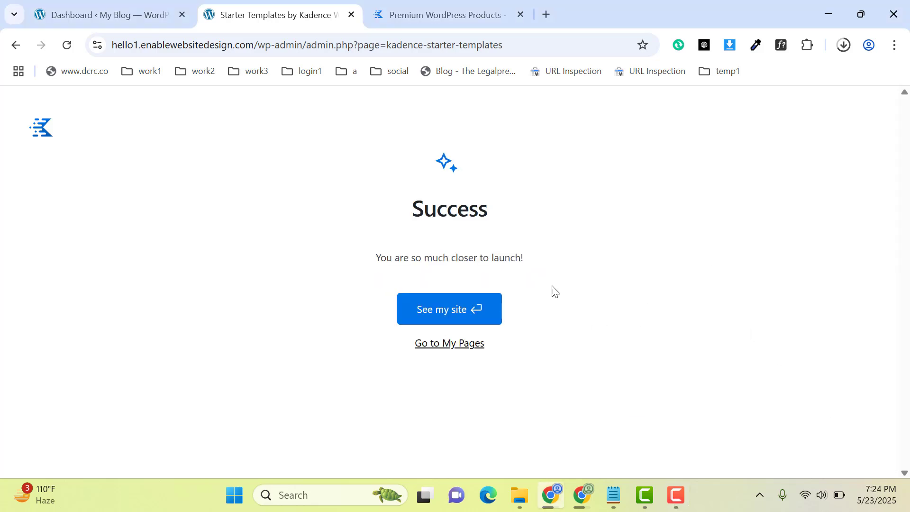
Open the imported site in a new tab, reload it and look through the whole homepage.
click(442, 310)
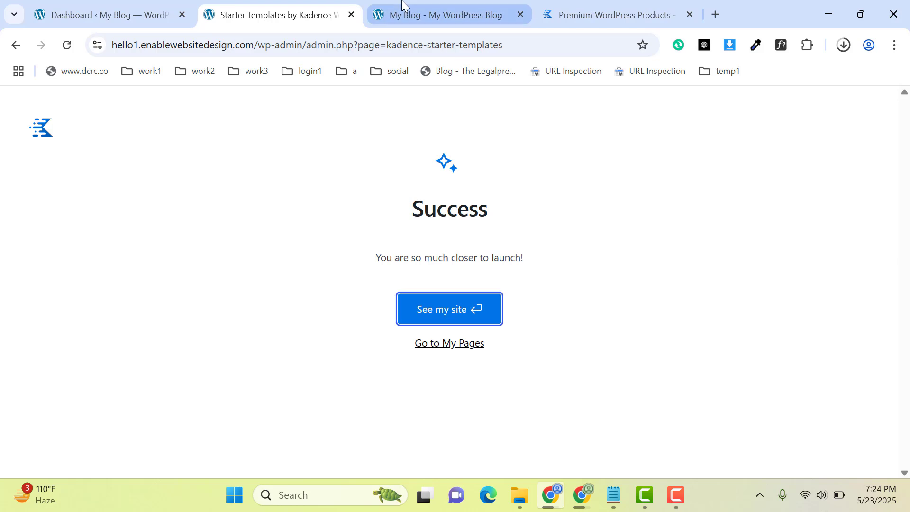
click(388, 15)
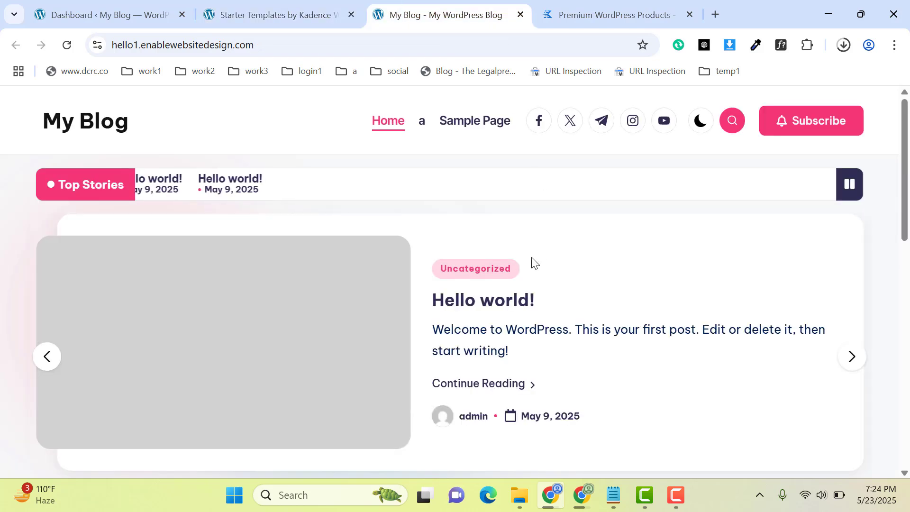
click(68, 45)
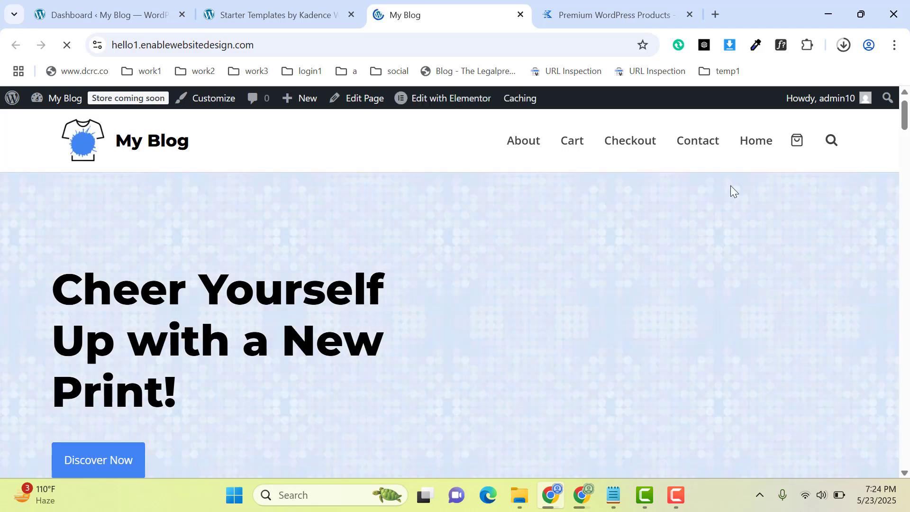
drag(906, 122, 907, 467)
key(Home)
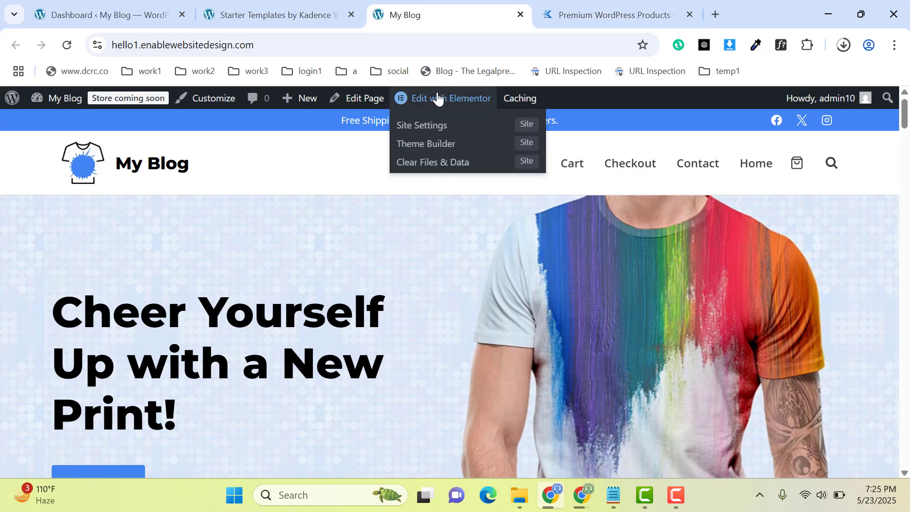
Open the site's Customizer in a new tab and go to the Header settings.
middle_click(205, 99)
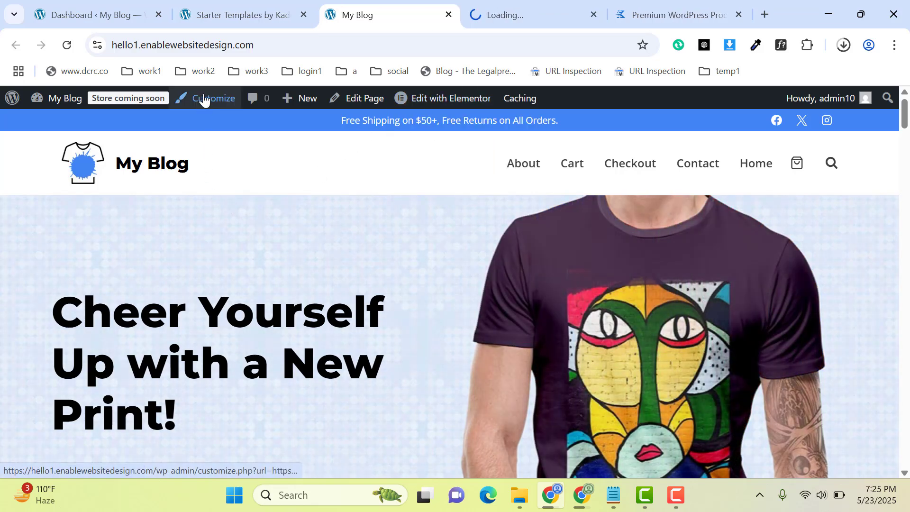
click(511, 7)
click(427, 7)
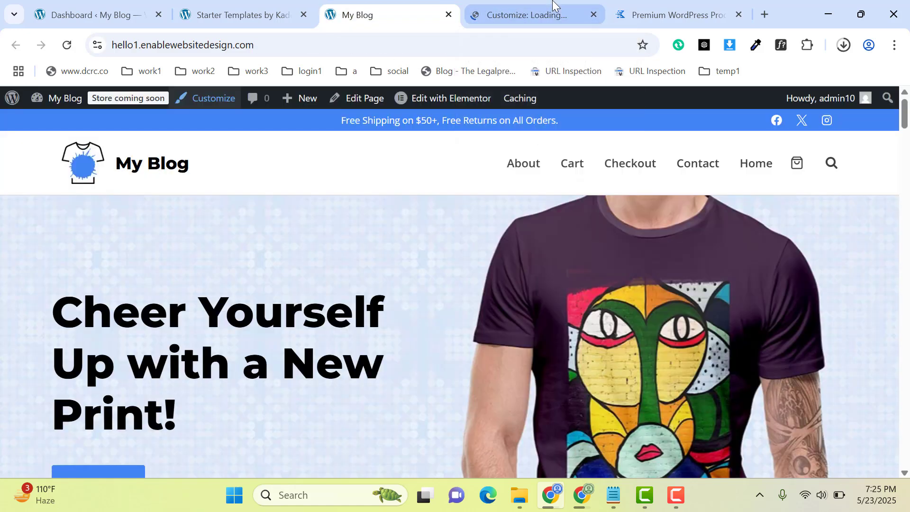
click(553, 6)
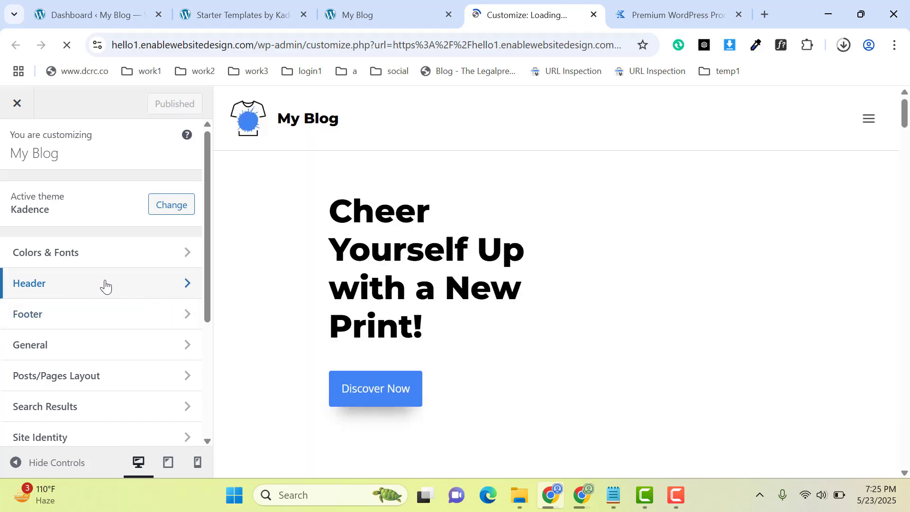
click(93, 290)
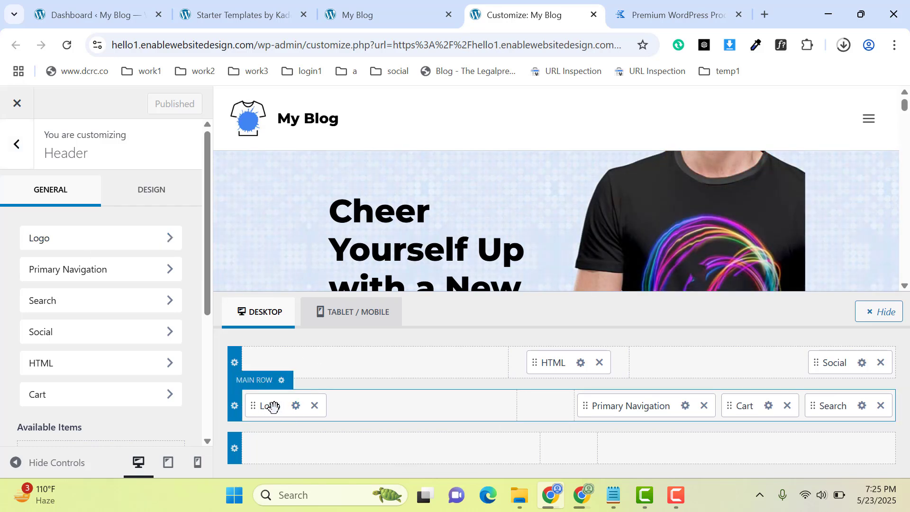
Open the header logo's settings and review the logo image, max width, layout, site title and tagline options.
click(295, 406)
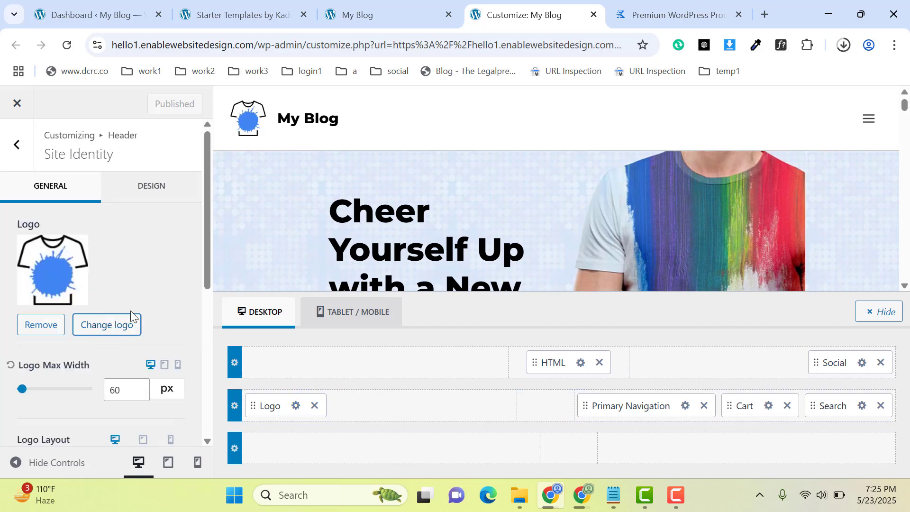
drag(206, 251, 198, 311)
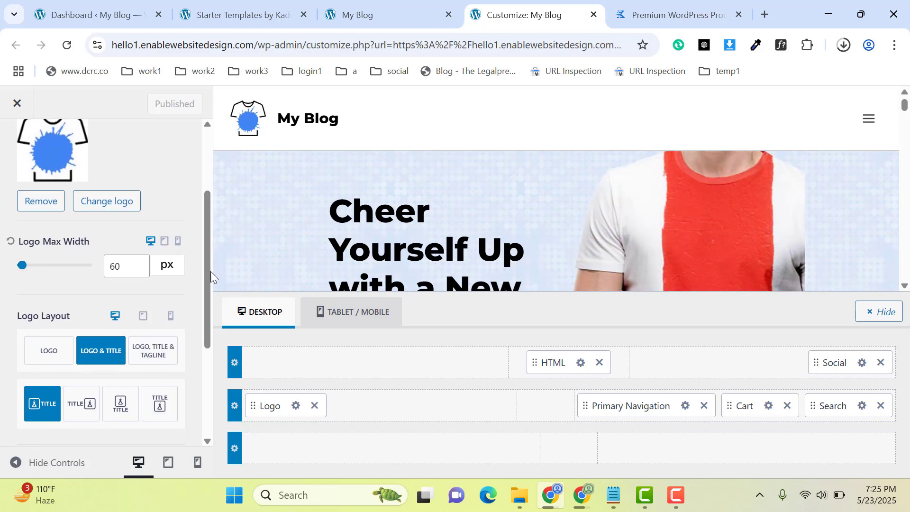
drag(206, 278, 206, 305)
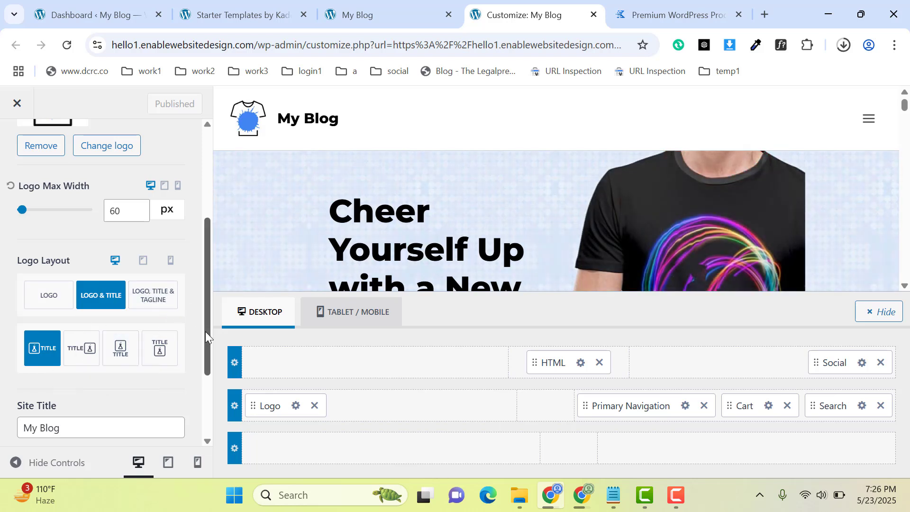
drag(206, 334, 203, 414)
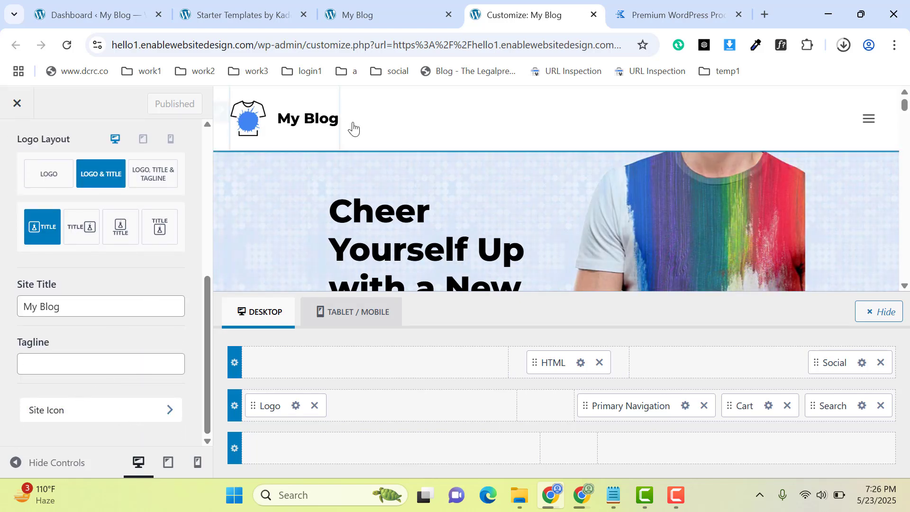
Open the Site Icon settings, check the required icon size and return to the main Customizer list.
click(100, 417)
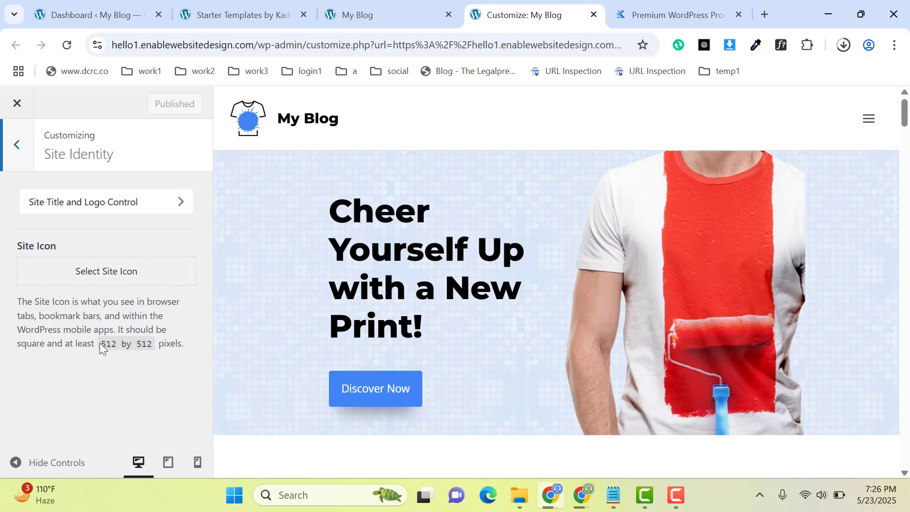
drag(100, 345, 146, 344)
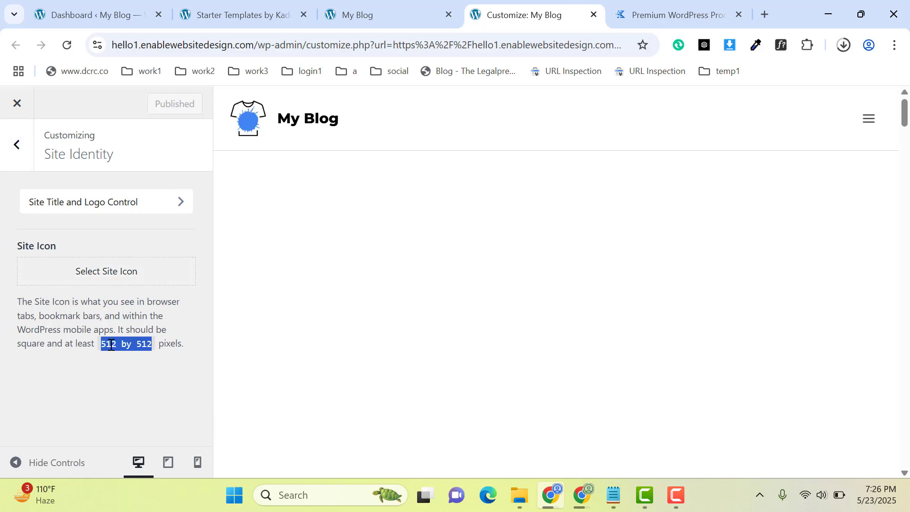
click(95, 342)
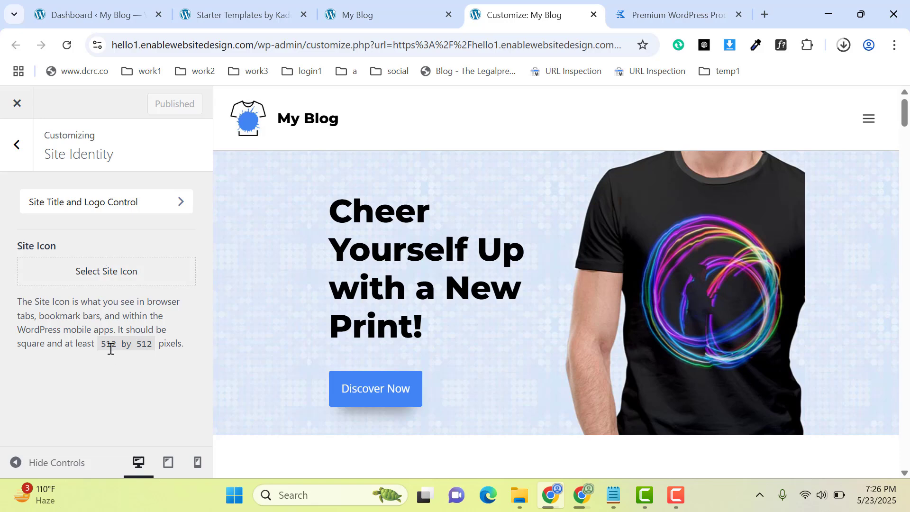
click(28, 161)
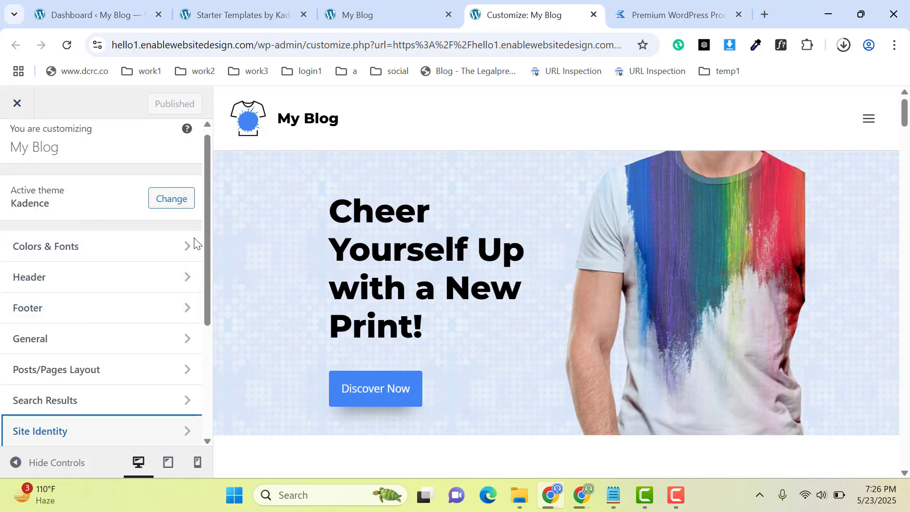
Open the header's HTML element for editing and select its entire announcement text.
click(86, 282)
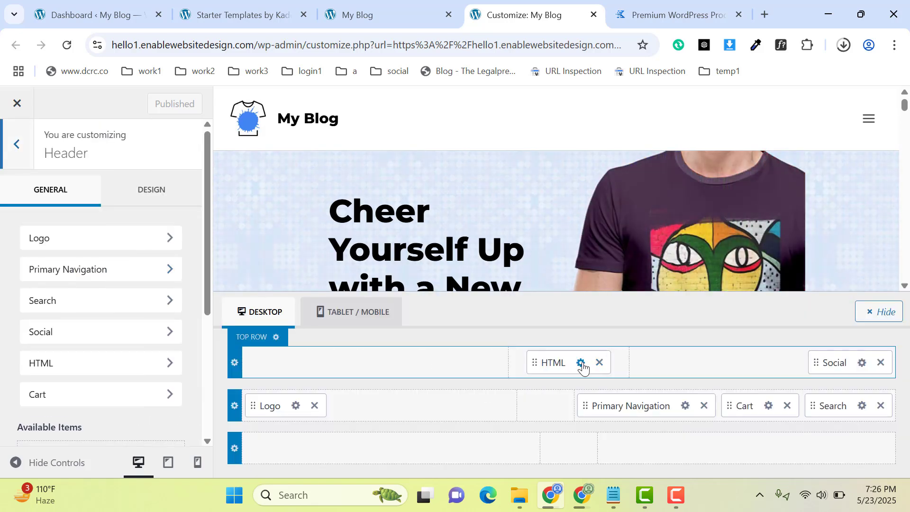
click(581, 363)
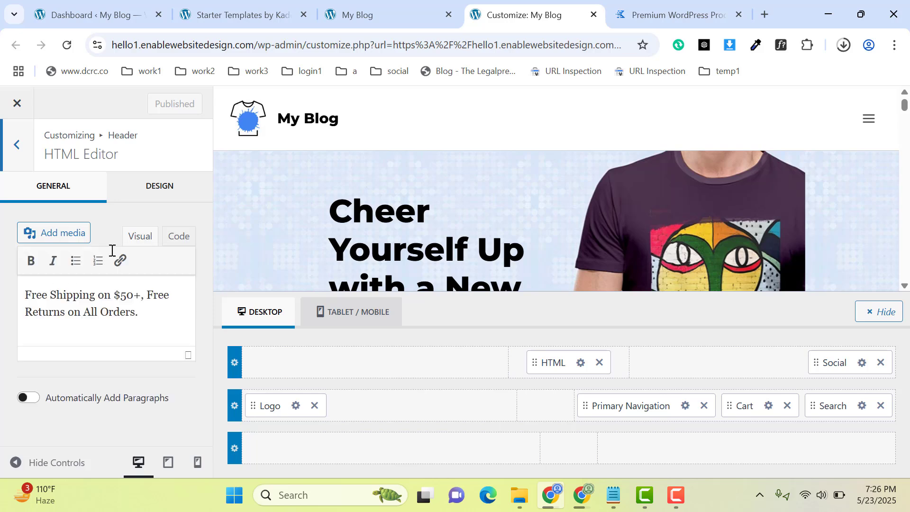
drag(156, 320, 21, 286)
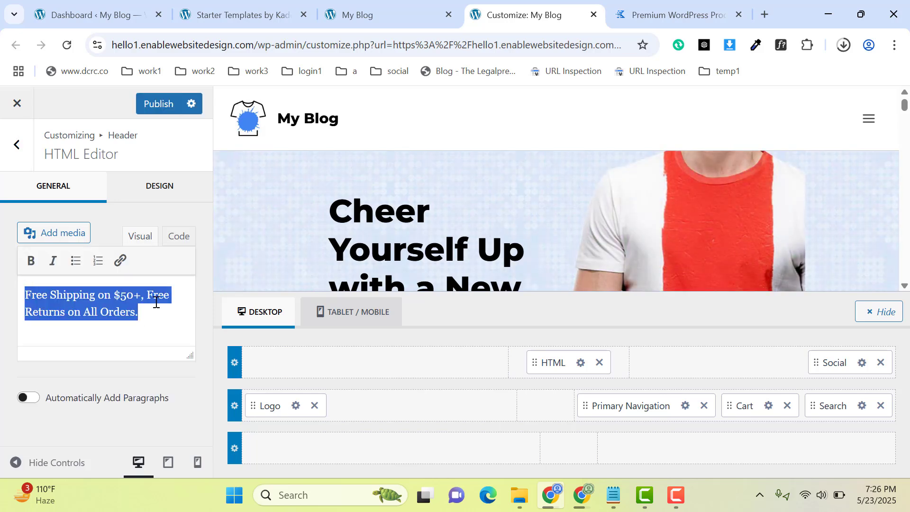
Open the header's Social element settings and expand the Facebook item to review its options.
click(862, 363)
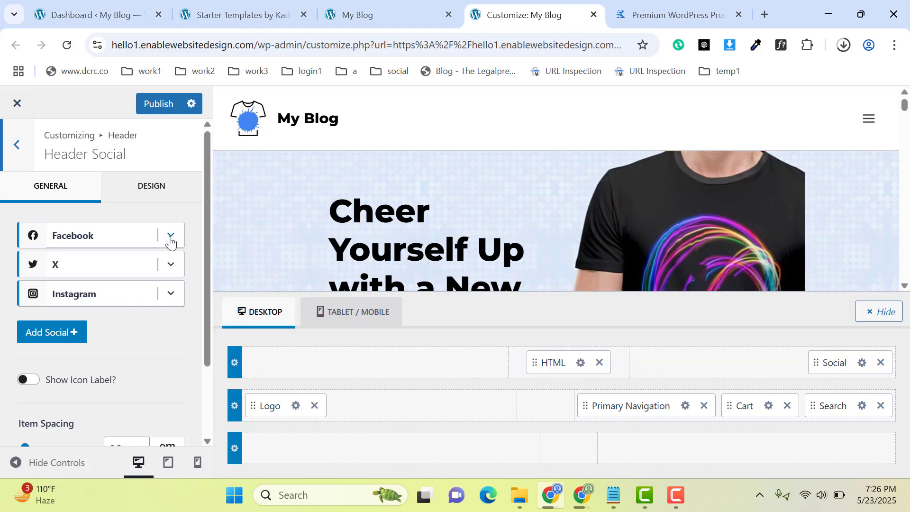
click(171, 236)
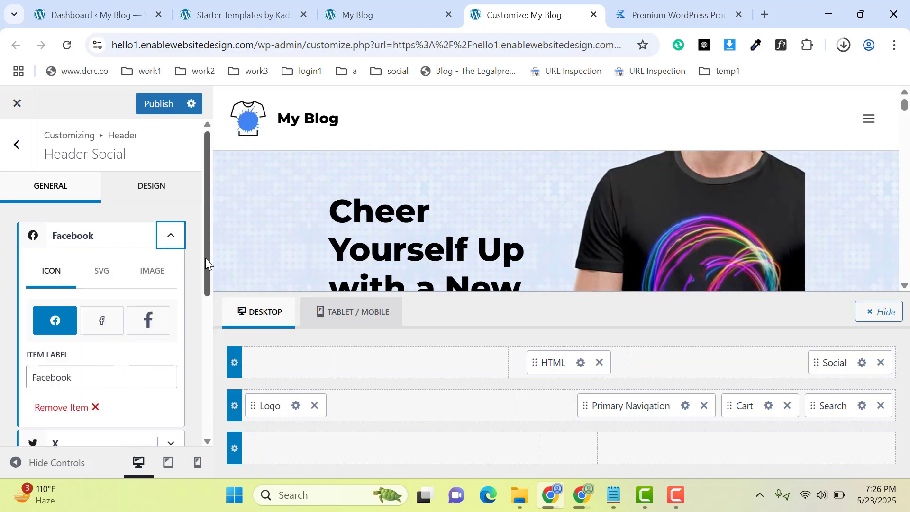
scroll(207, 265, down, 2)
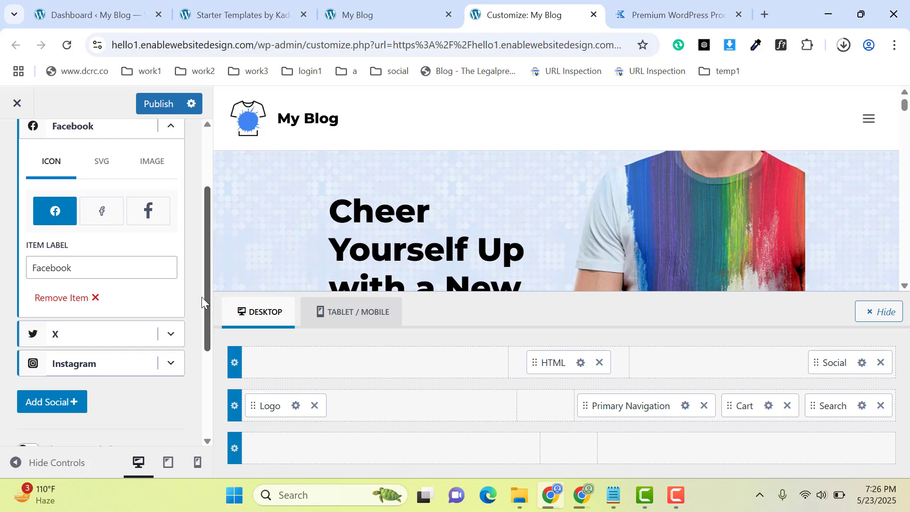
scroll(201, 294, up, 1)
Try the alternative Facebook icon styles for the header and switch back to the circular icon.
click(104, 260)
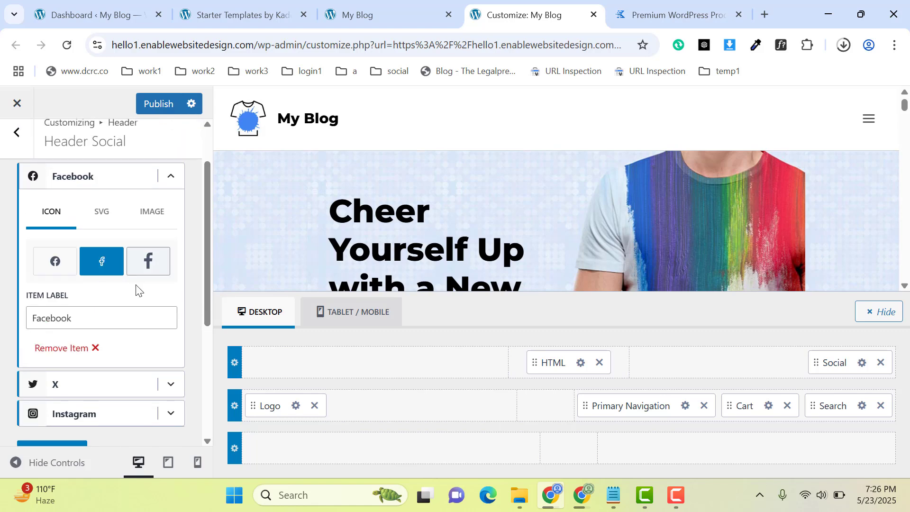
click(145, 262)
click(107, 264)
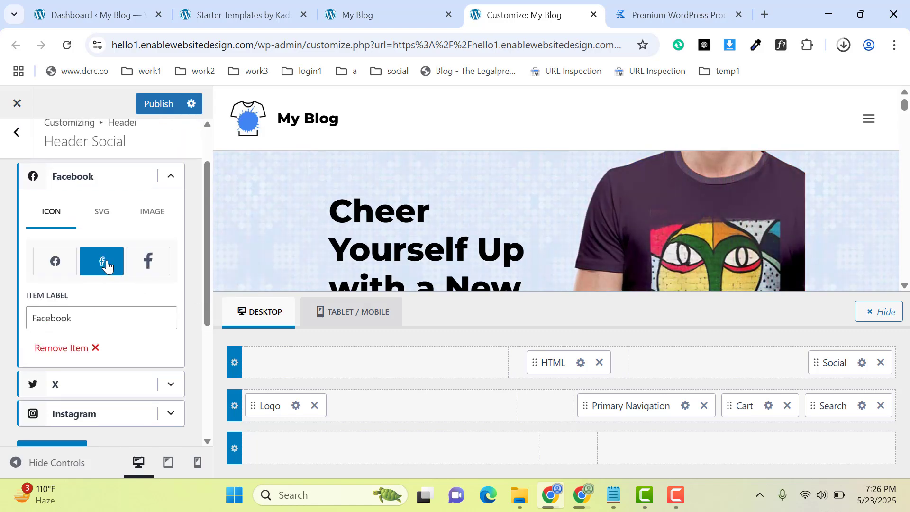
click(61, 267)
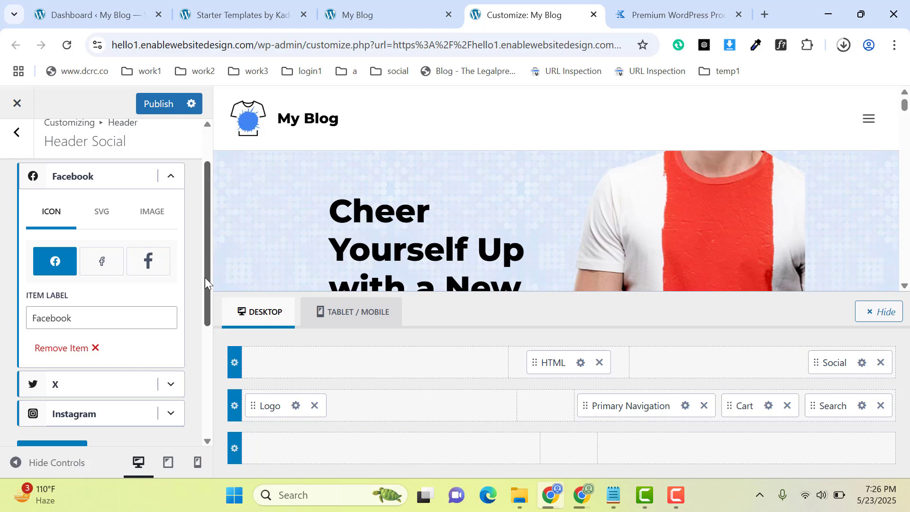
Open the header's Primary Navigation settings and load the site's Menus admin page in a new tab beside the site preview.
drag(205, 277, 202, 339)
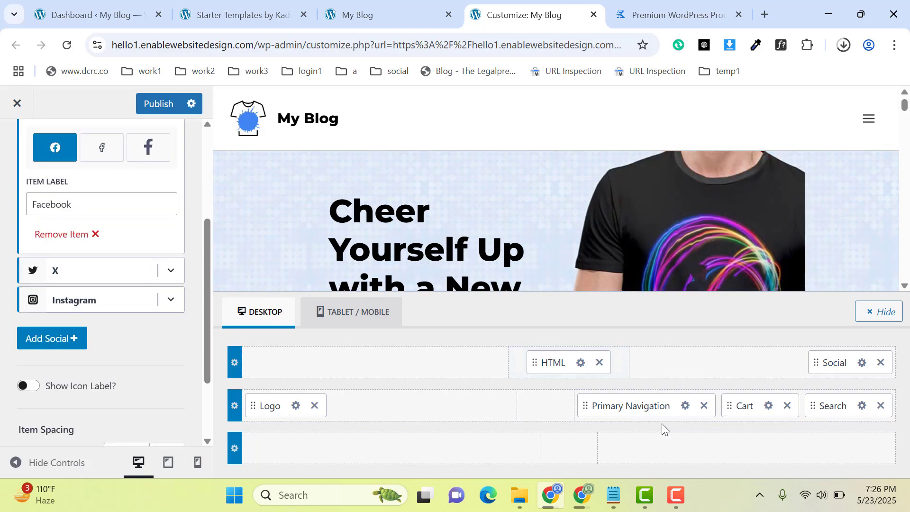
click(684, 406)
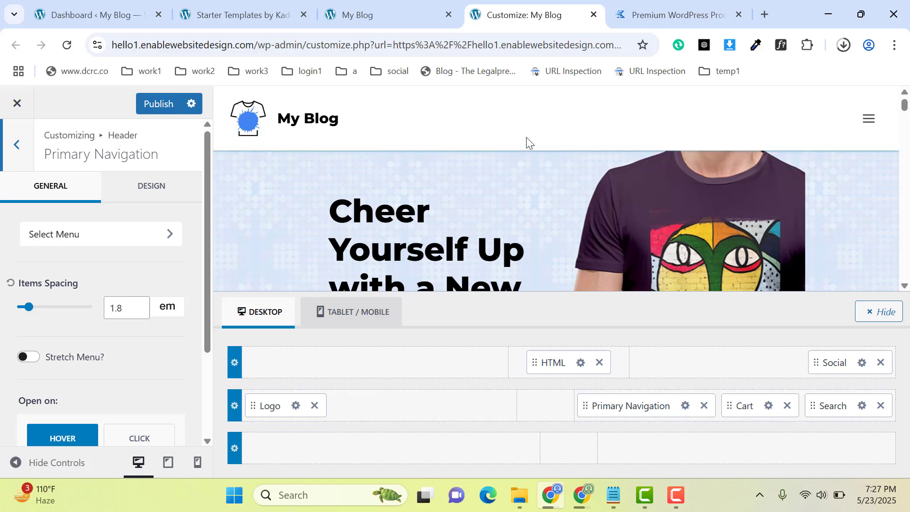
click(365, 15)
mouse_move(52, 104)
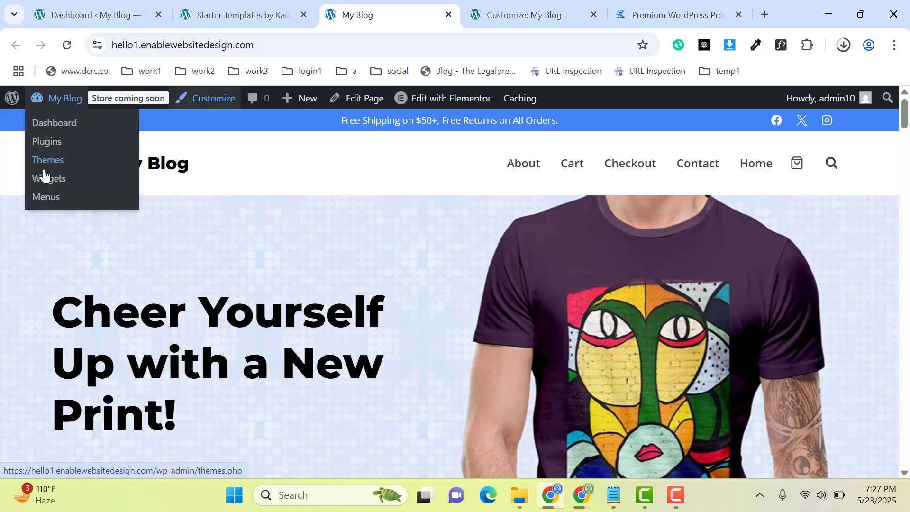
middle_click(46, 197)
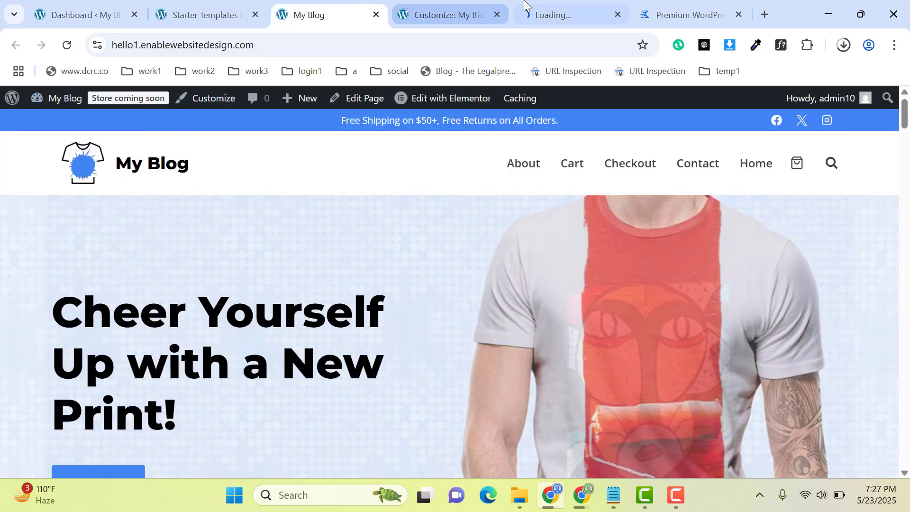
drag(523, 5, 431, 2)
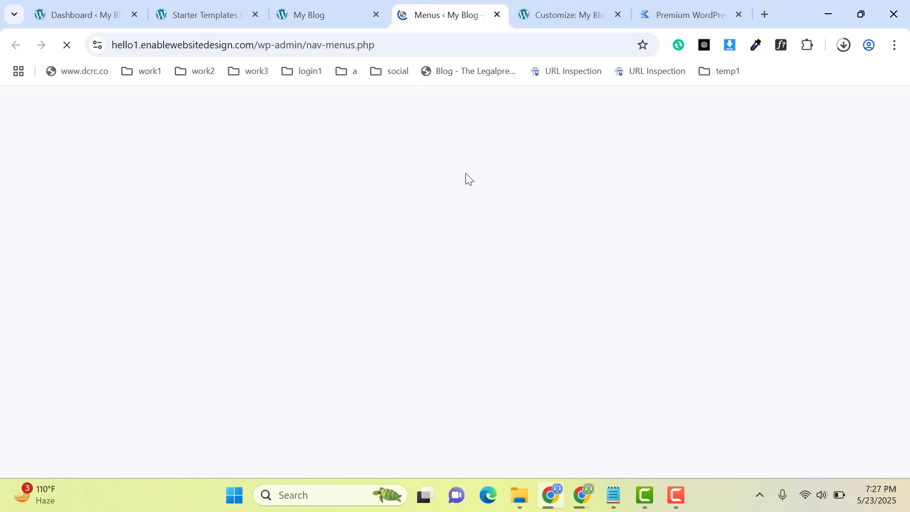
Remove the About item from the Store Menu structure and select the About page among the pages available to add.
scroll(905, 259, down, 5)
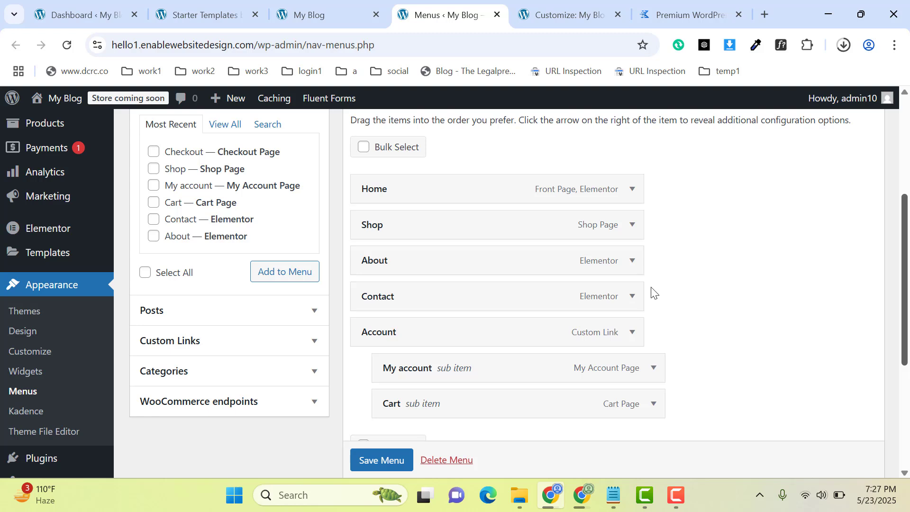
click(632, 260)
scroll(729, 294, down, 2)
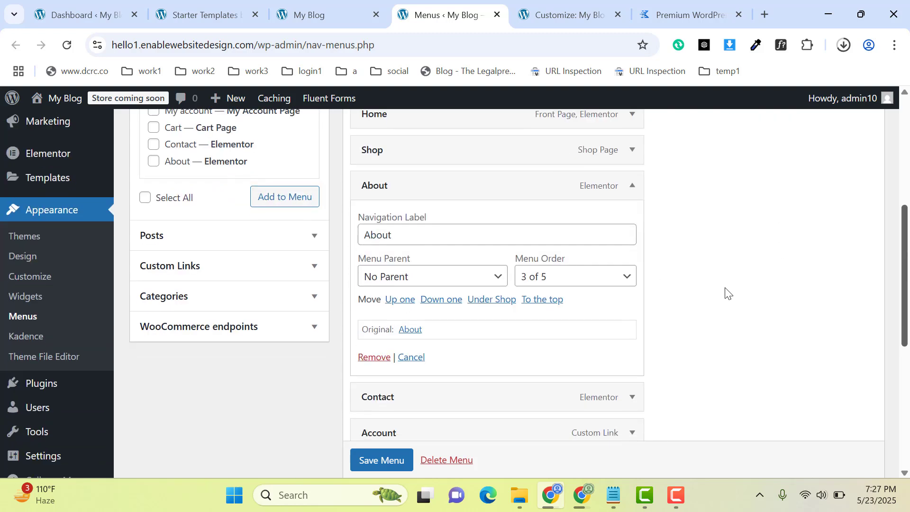
click(374, 357)
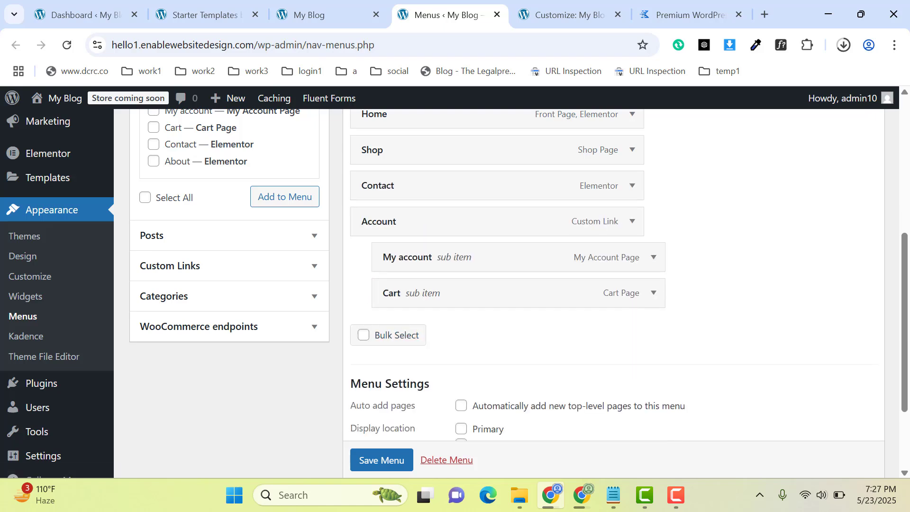
scroll(204, 277, up, 3)
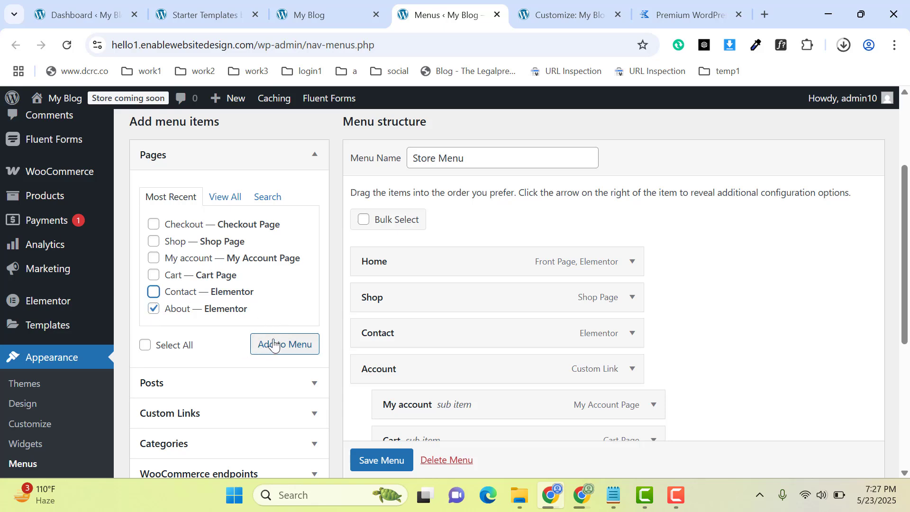
Switch back to the Customizer and remove the Search element from the header's main row.
click(596, 5)
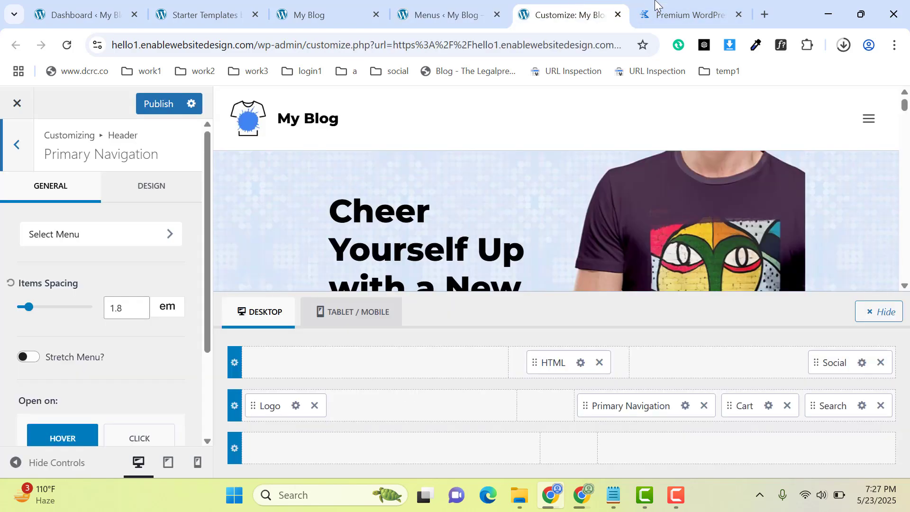
click(658, 4)
click(577, 4)
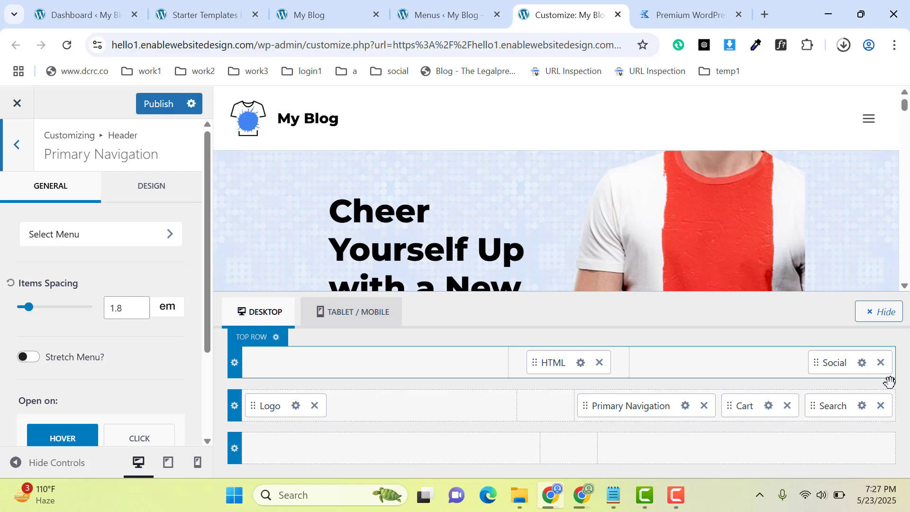
click(881, 406)
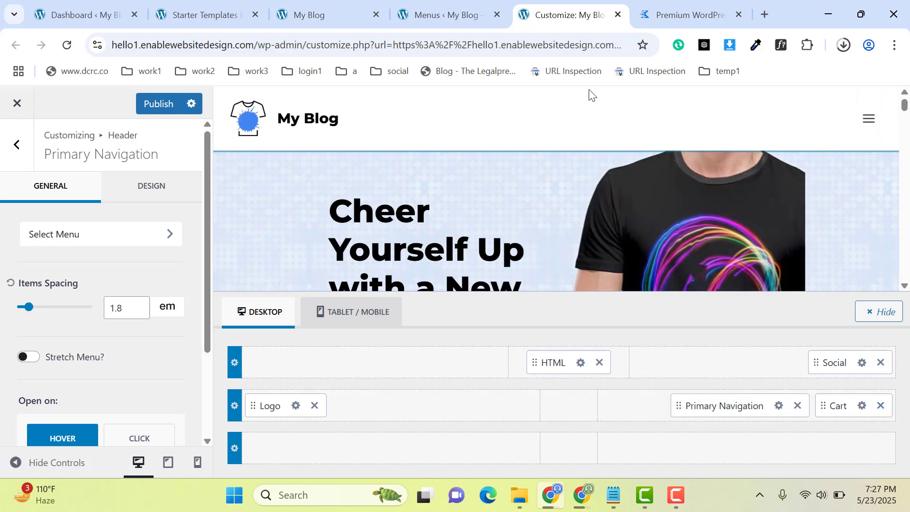
Leave the header settings, open the Footer builder and view the settings of the Widget 4 element.
click(16, 145)
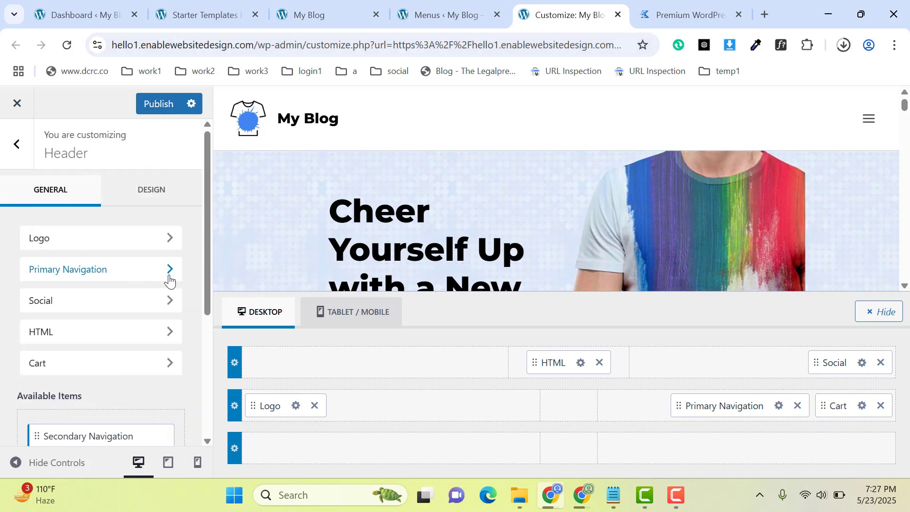
click(16, 144)
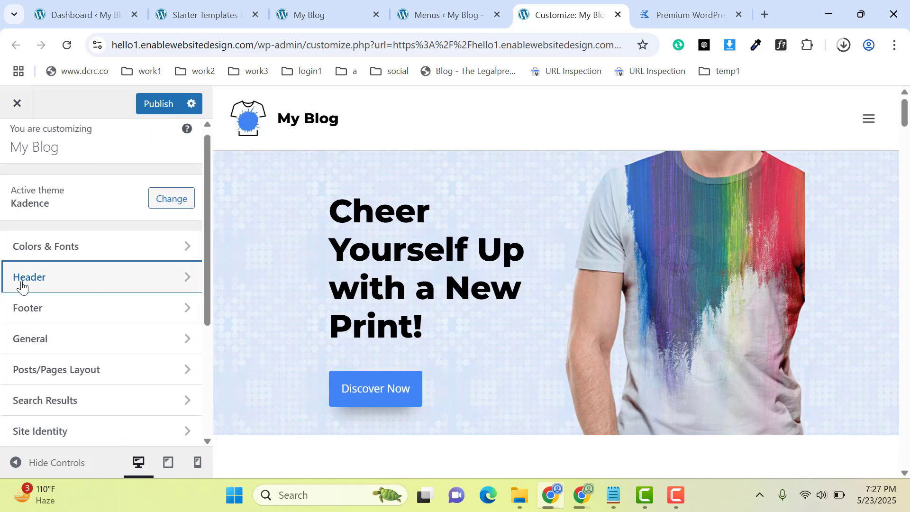
click(42, 314)
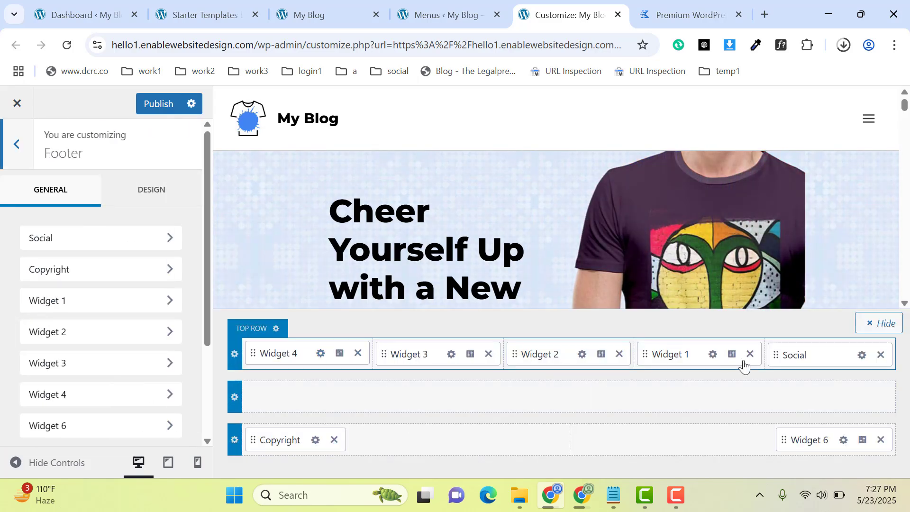
click(321, 354)
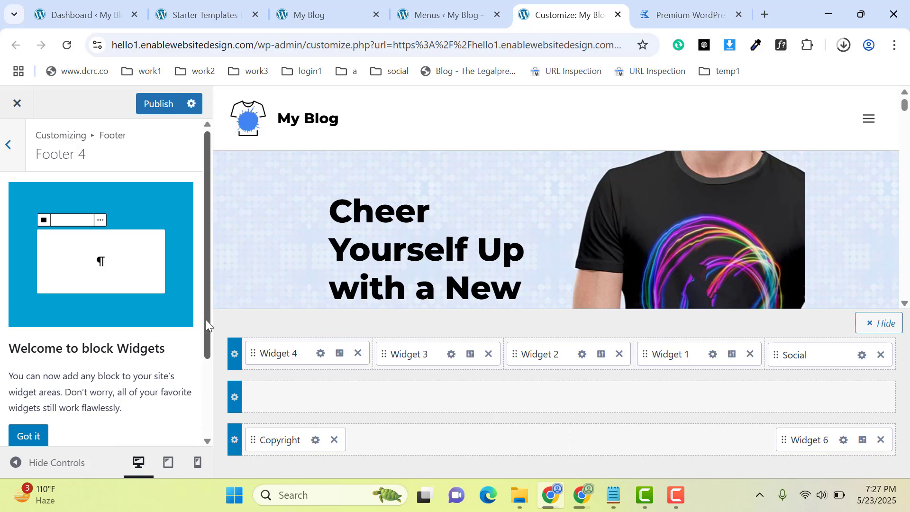
drag(206, 320, 199, 252)
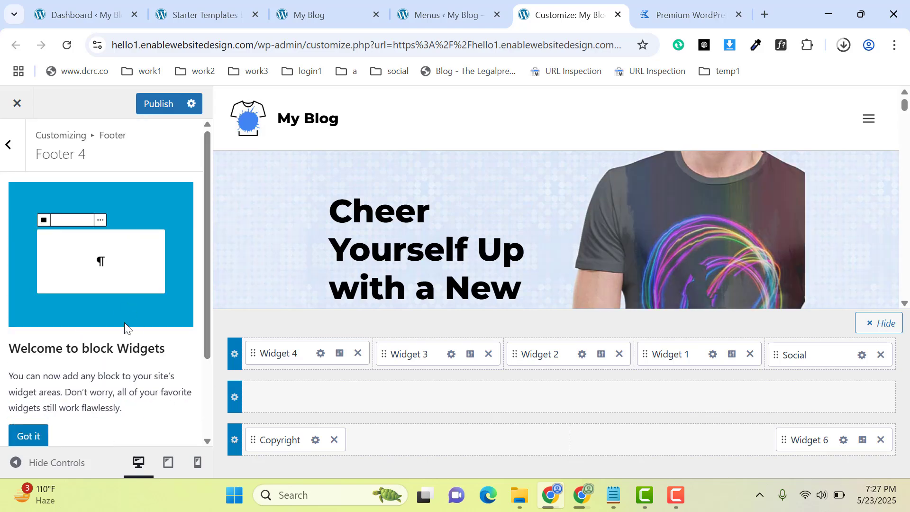
Open the Plugins page from the live site in a new tab placed last and go to adding a plugin.
click(202, 12)
click(325, 6)
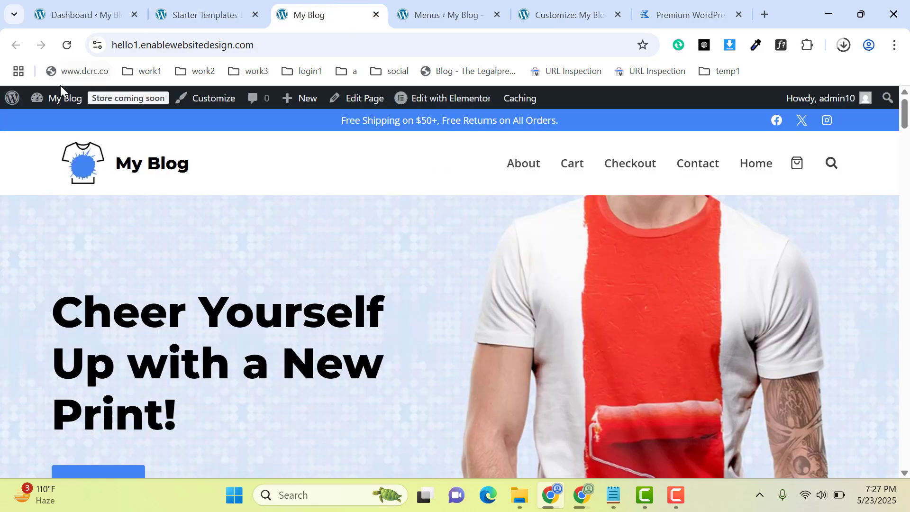
mouse_move(58, 106)
middle_click(52, 141)
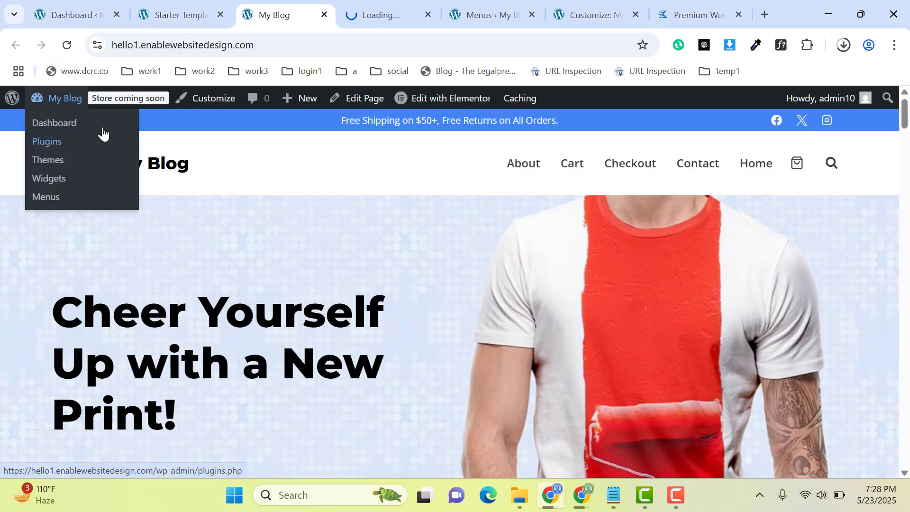
click(383, 5)
drag(384, 3, 697, 8)
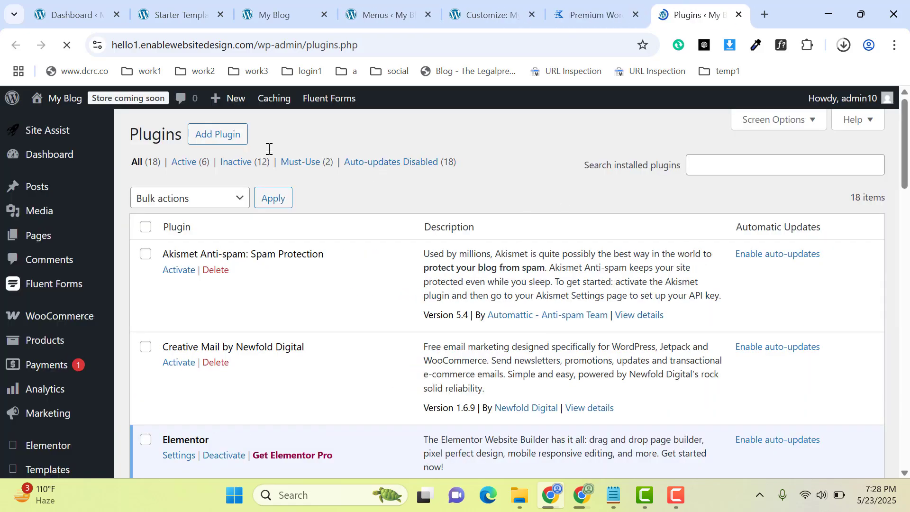
click(199, 138)
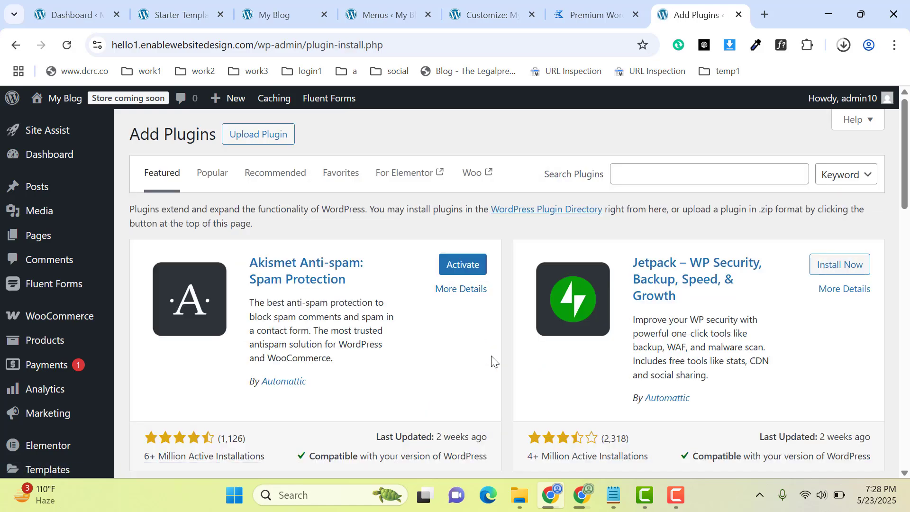
Search the plugin directory for "classic widgets", then install and activate the Classic Widgets plugin.
click(662, 173)
text(classic editor)
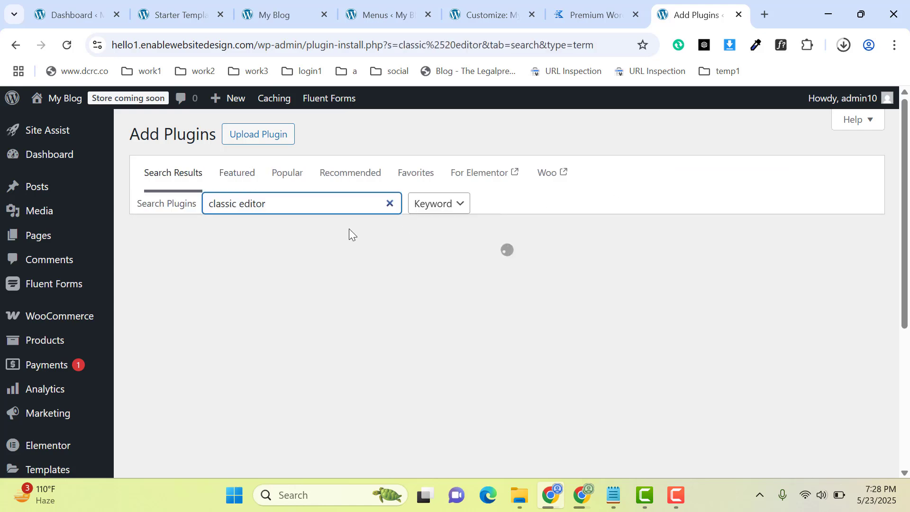
key(ctrl+a)
text(classi)
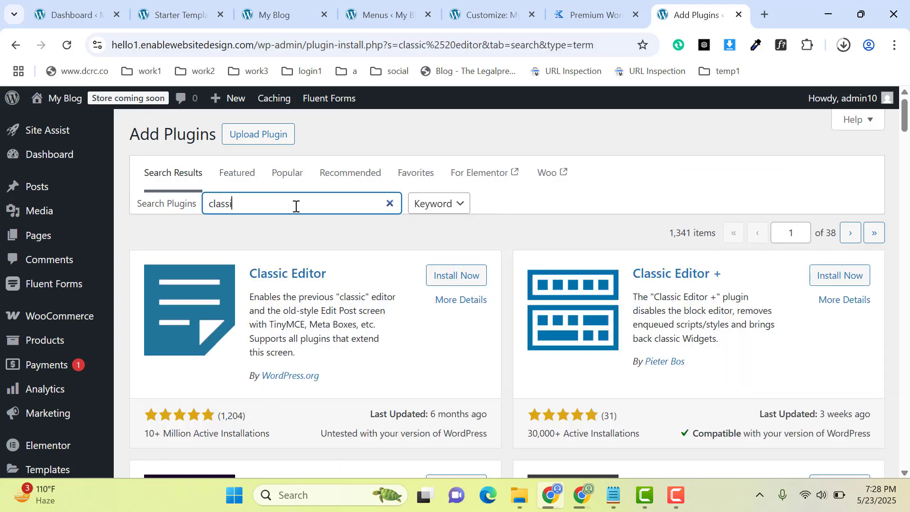
text(c wid)
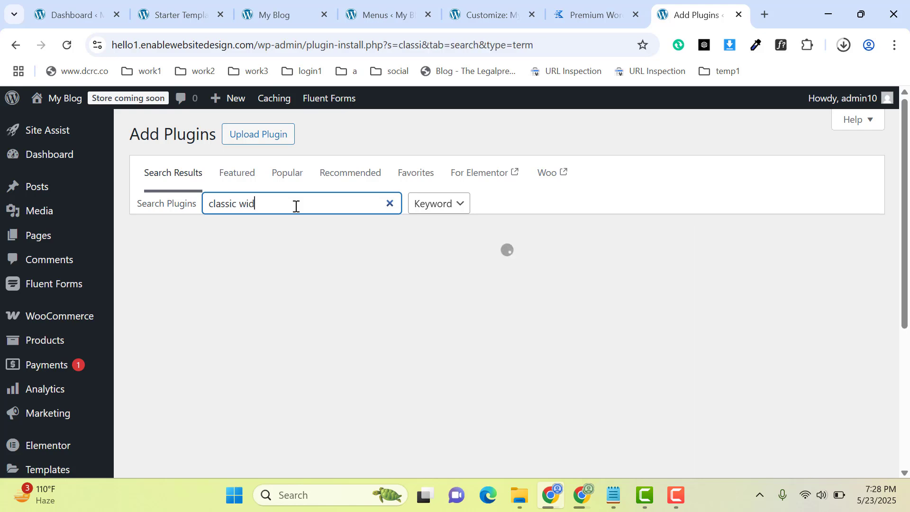
text(gets)
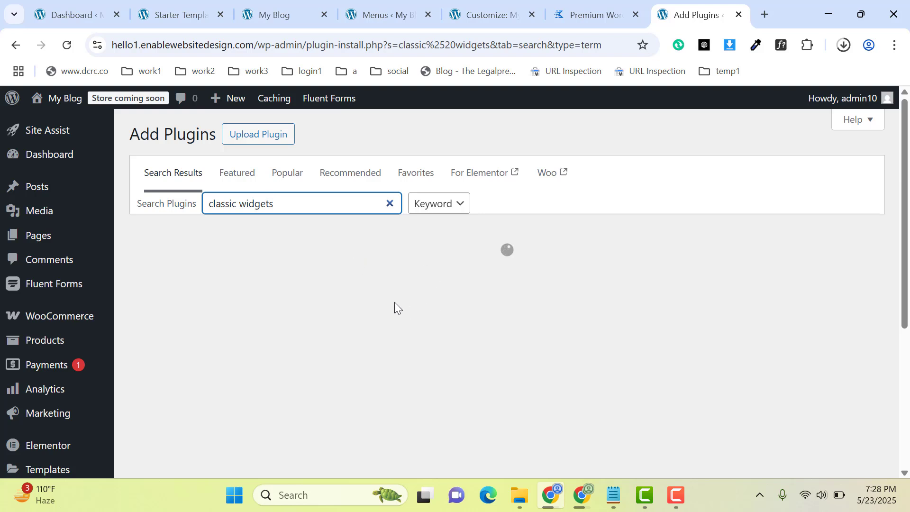
click(453, 276)
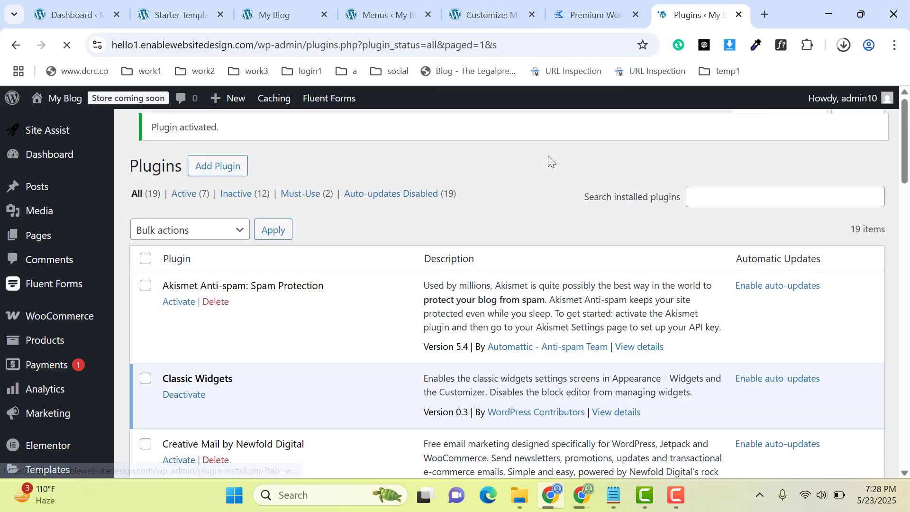
Return to the Customizer and examine the placeholder text in the footer's Copyright element.
click(488, 15)
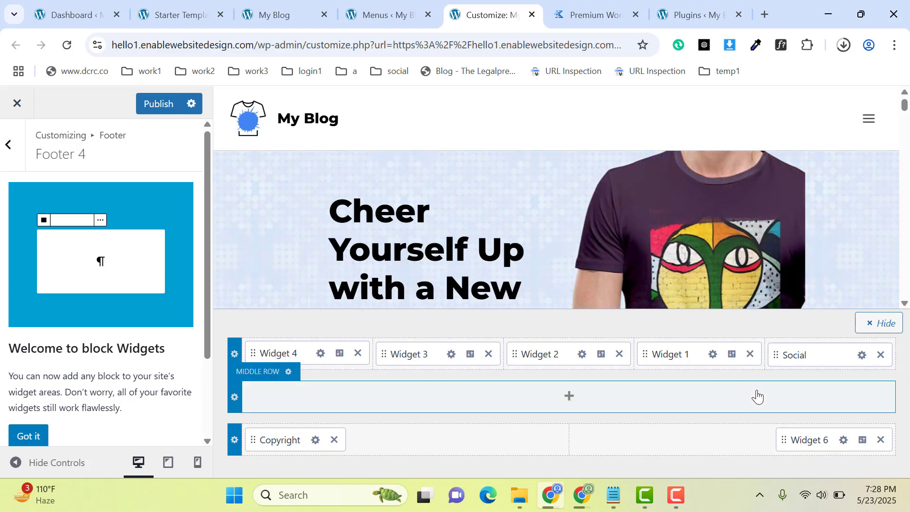
click(316, 441)
click(113, 311)
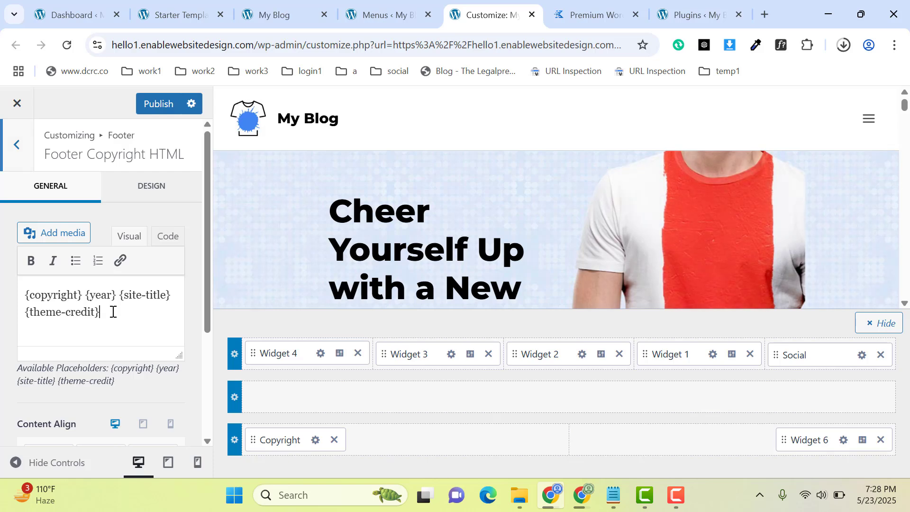
drag(113, 311, 1, 284)
click(93, 310)
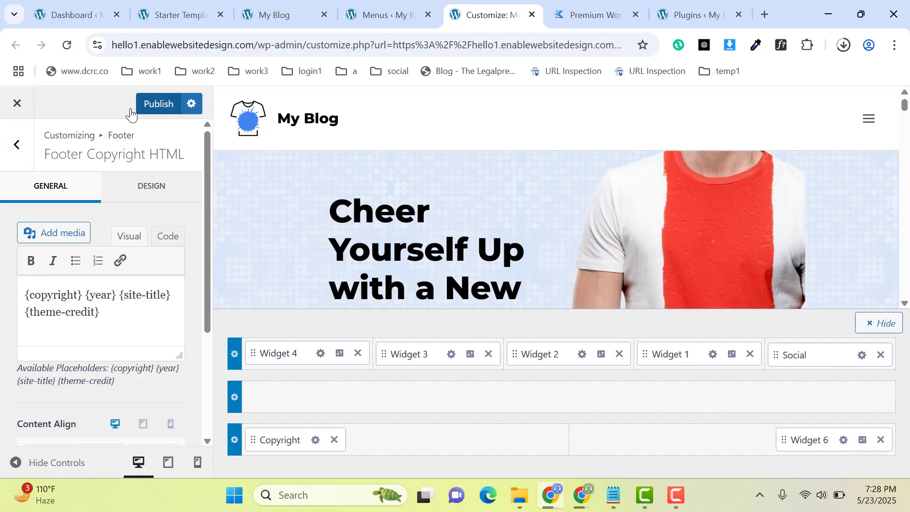
Leave the footer settings and look through the Buttons and Typography options under Colors & Fonts.
click(11, 150)
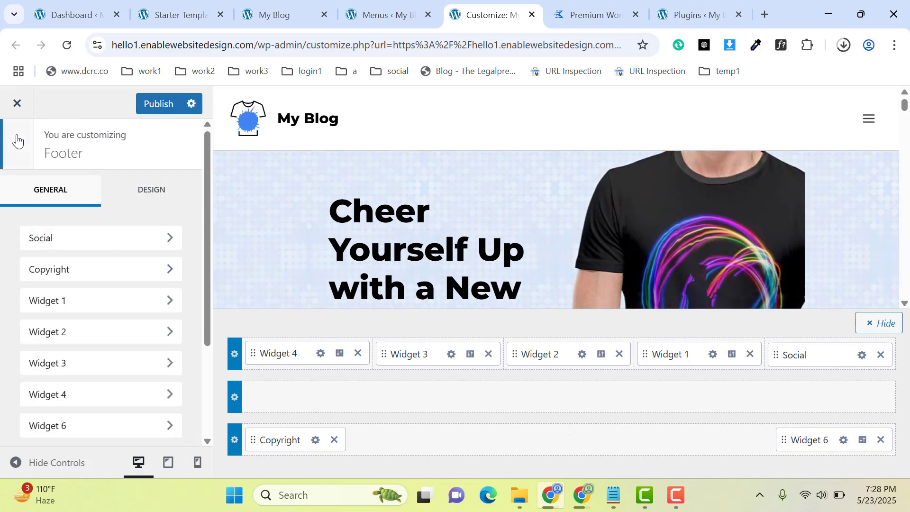
click(15, 144)
click(61, 255)
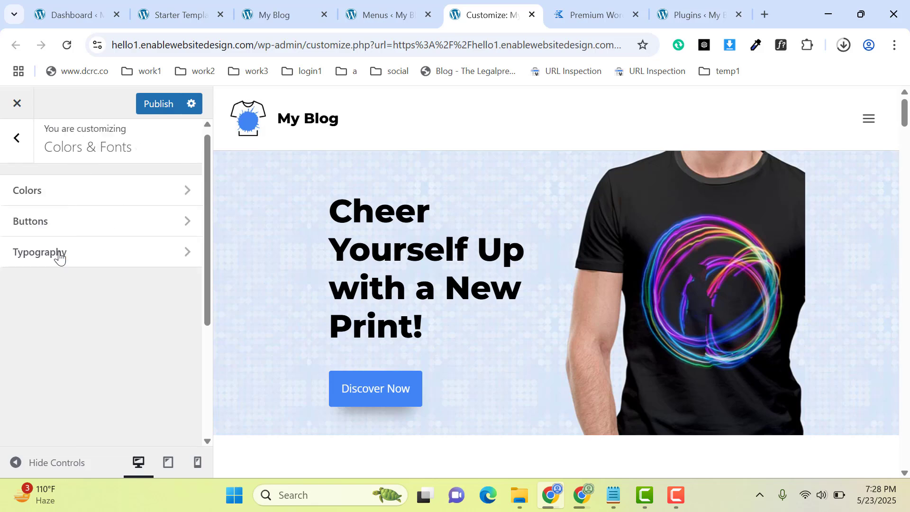
click(79, 240)
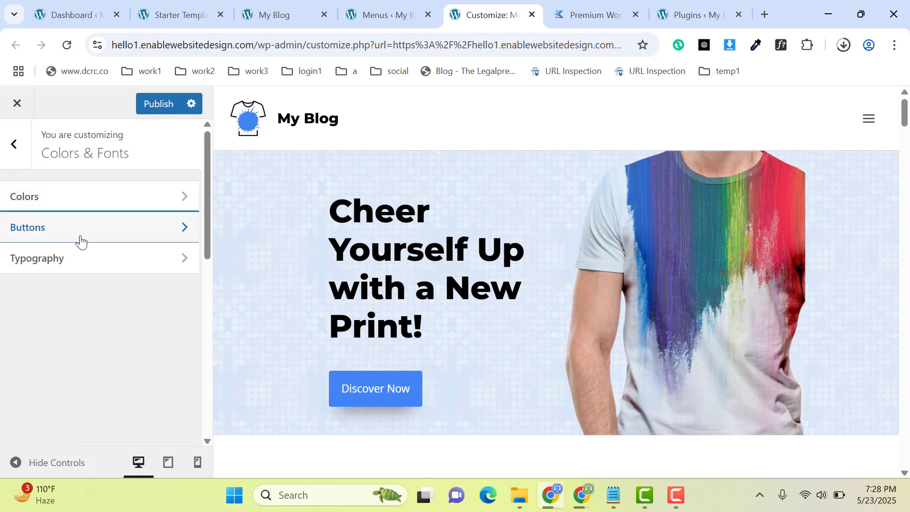
click(24, 152)
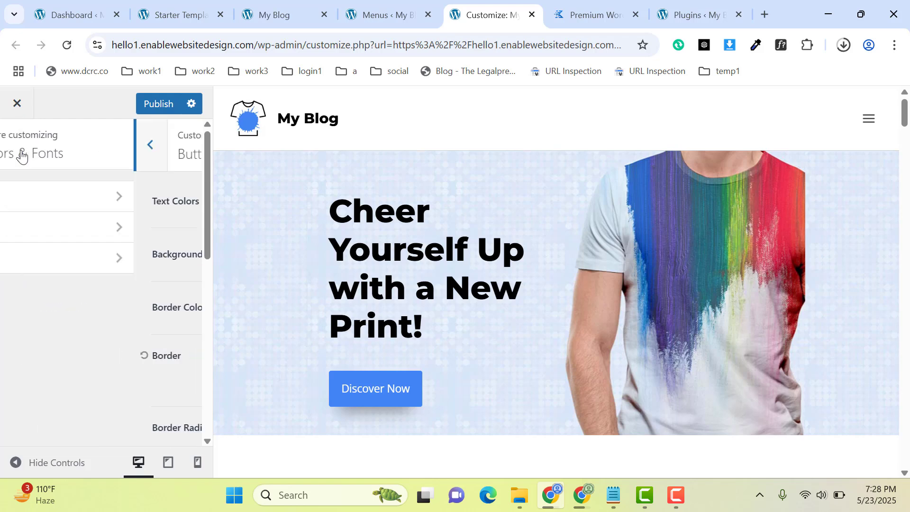
click(67, 262)
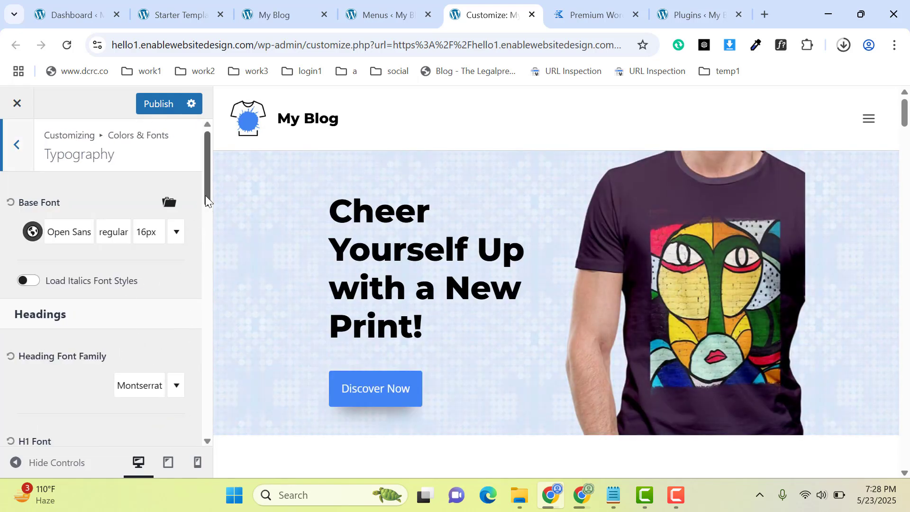
drag(206, 195, 151, 147)
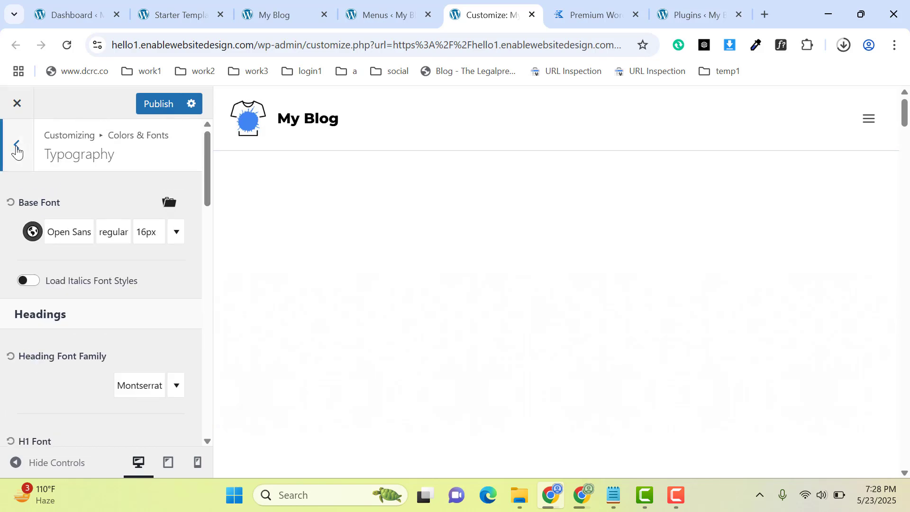
Return to the Customizer's main list, look through its sections, and revisit the Kadence pricing page.
click(17, 145)
click(9, 157)
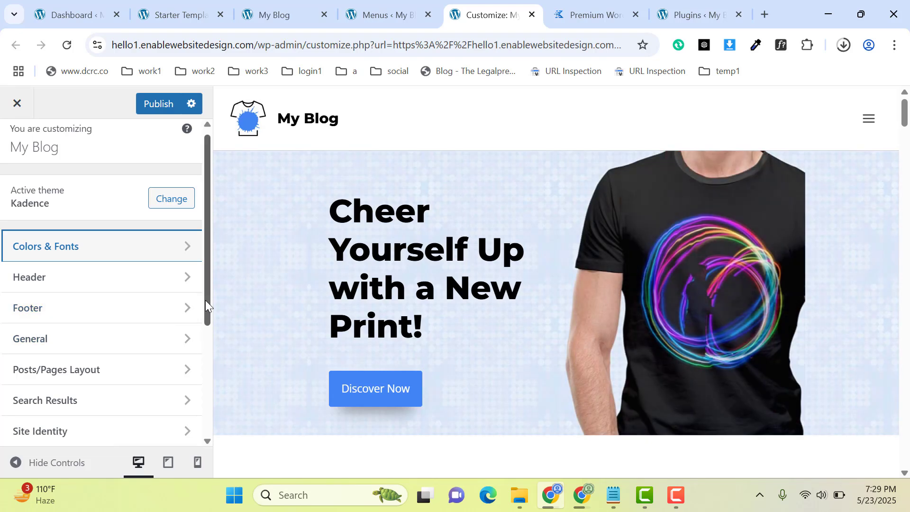
drag(205, 299, 203, 416)
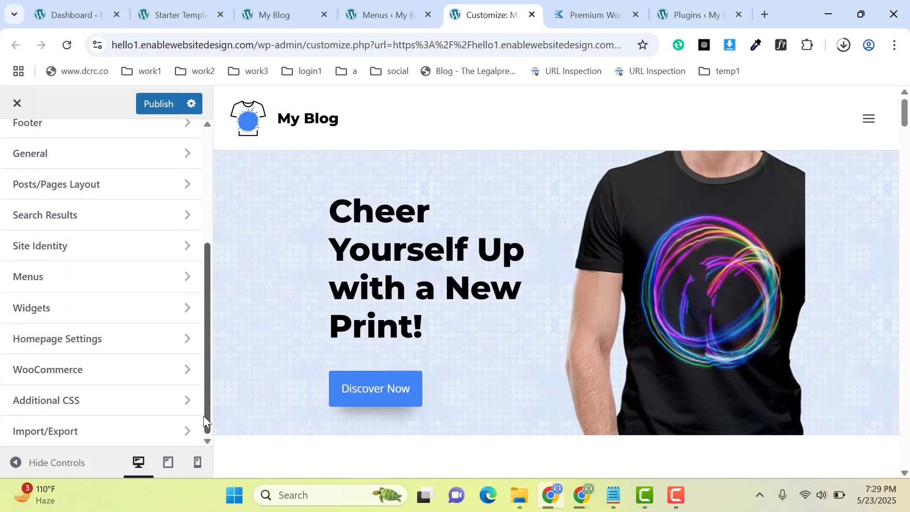
scroll(193, 217, up, 5)
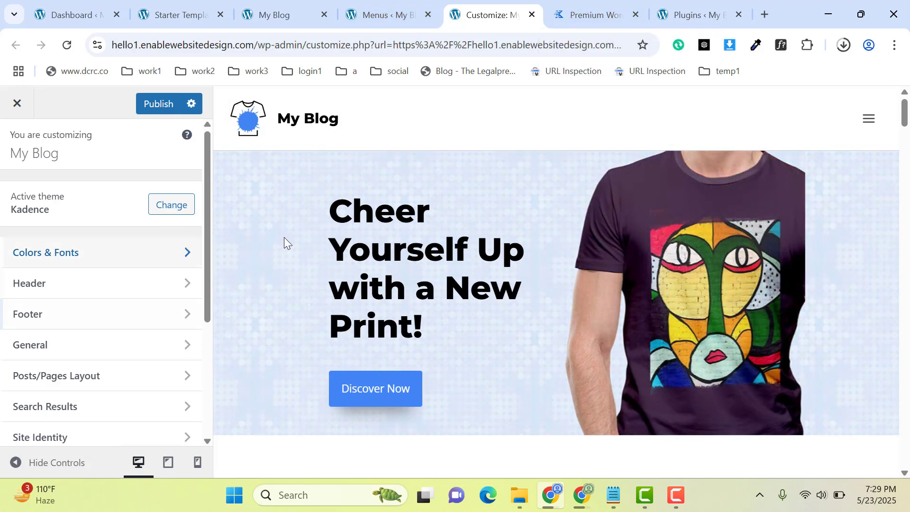
click(586, 6)
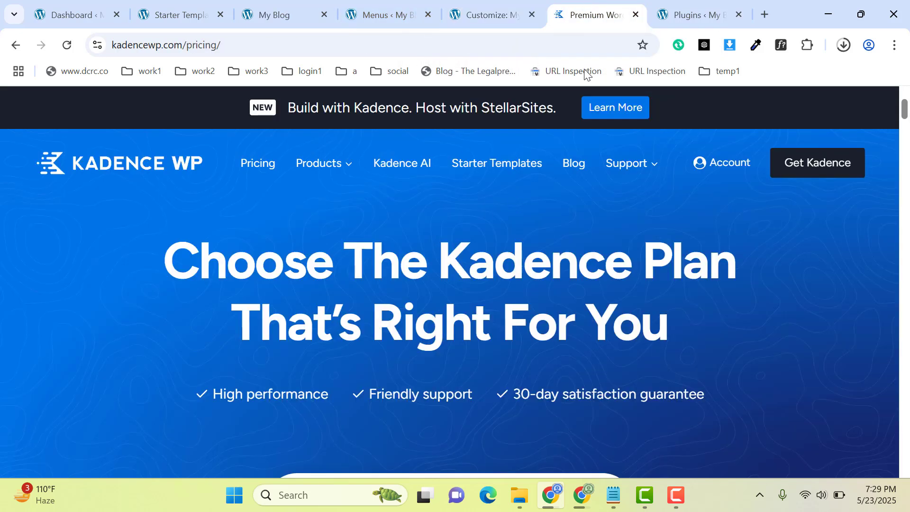
Open the site's home page in Elementor in a new tab, and close the Structure panel and the AI window.
click(289, 4)
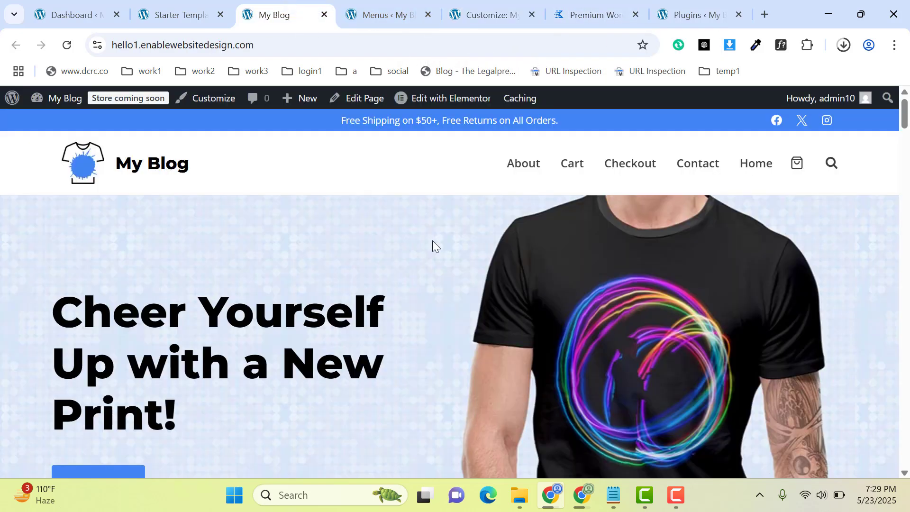
middle_click(436, 102)
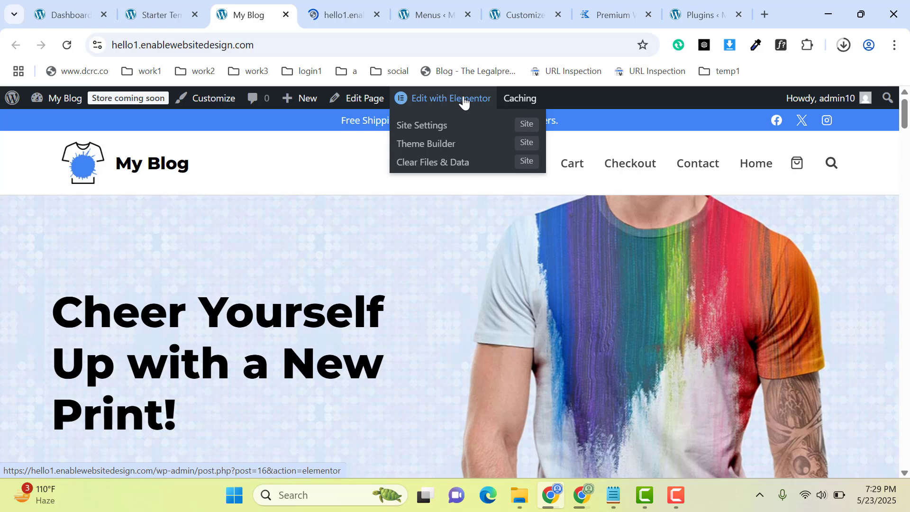
click(365, 6)
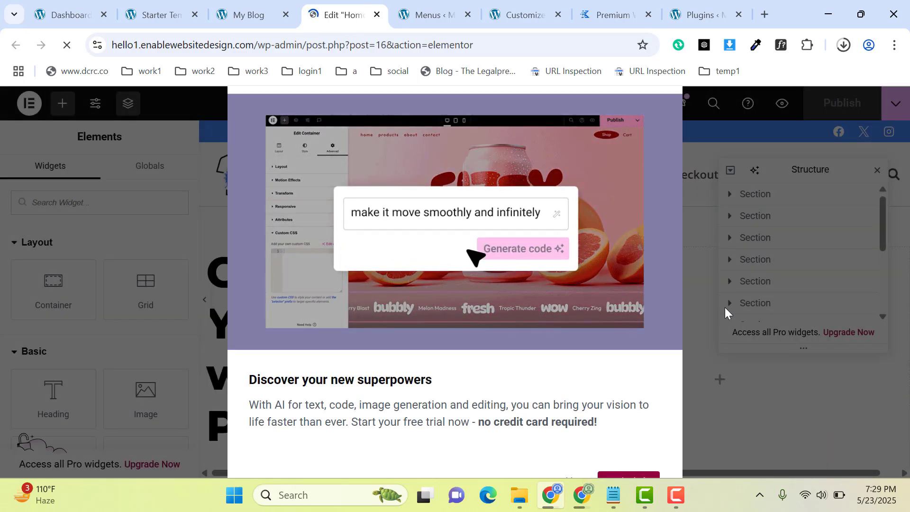
click(611, 476)
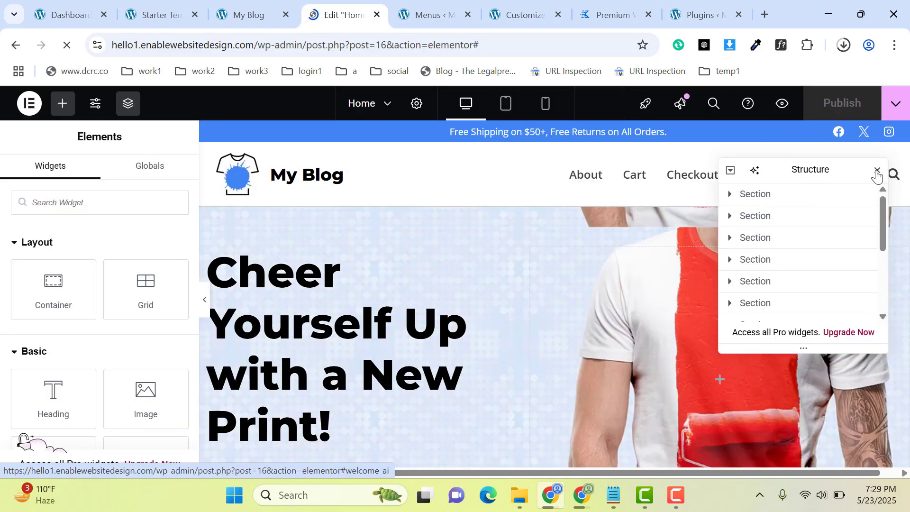
click(876, 172)
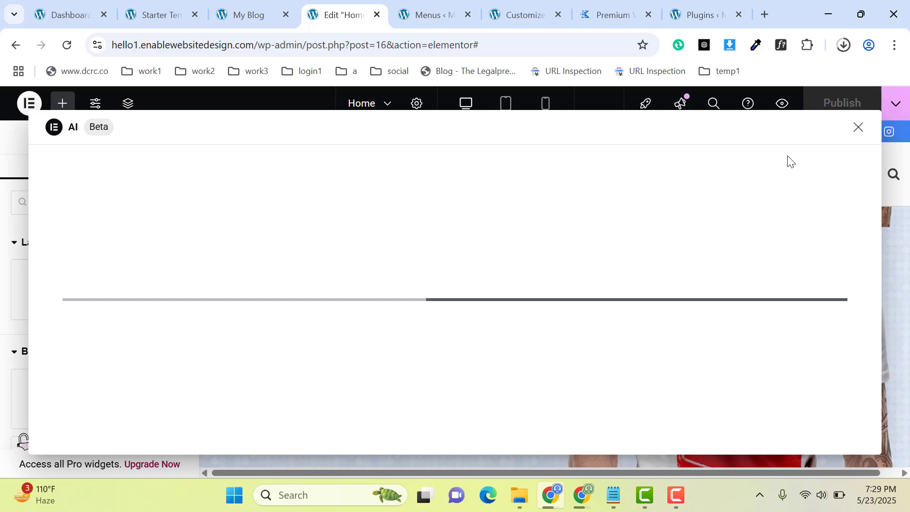
click(858, 127)
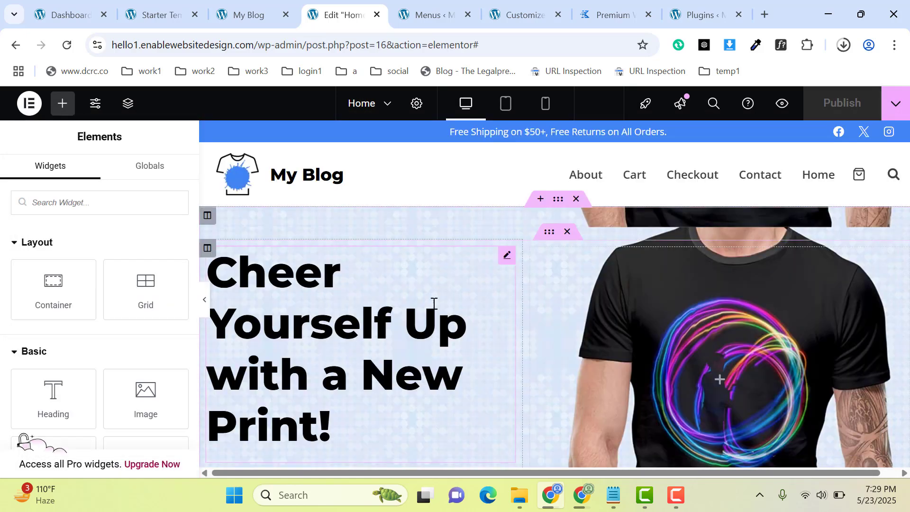
Open the hero heading for editing and examine its title text.
click(507, 257)
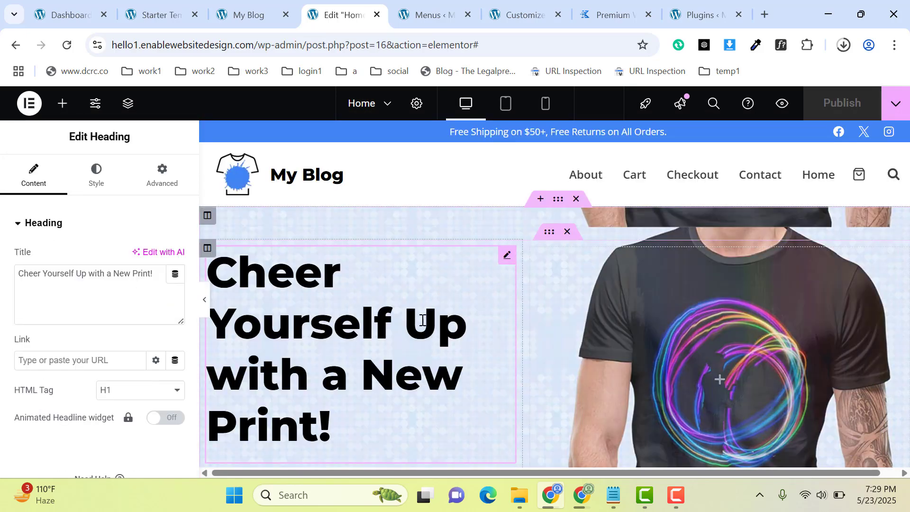
drag(99, 282, 2, 270)
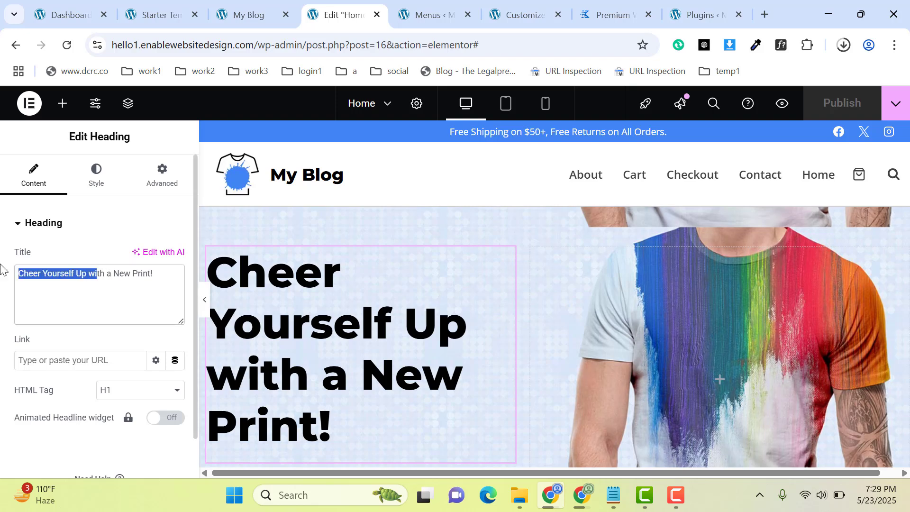
click(104, 294)
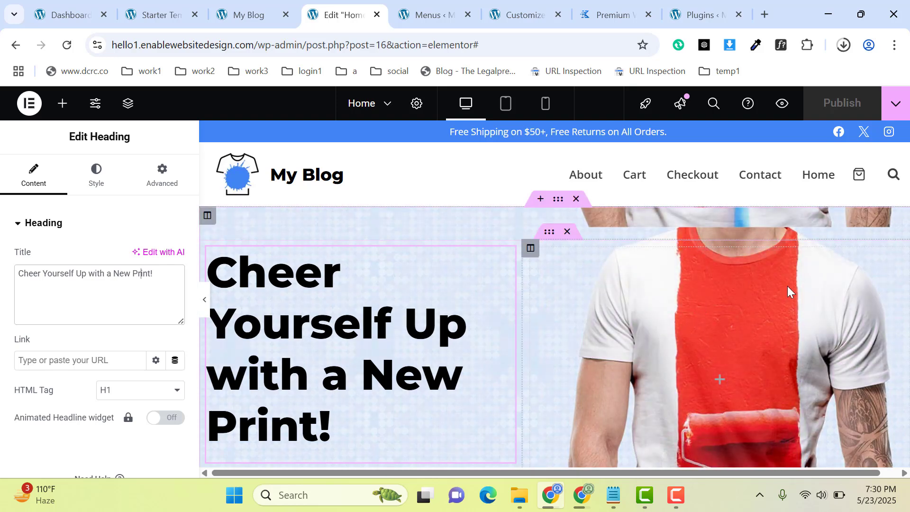
Examine the background style settings of the hero's inner section and of the outer section around it.
click(786, 285)
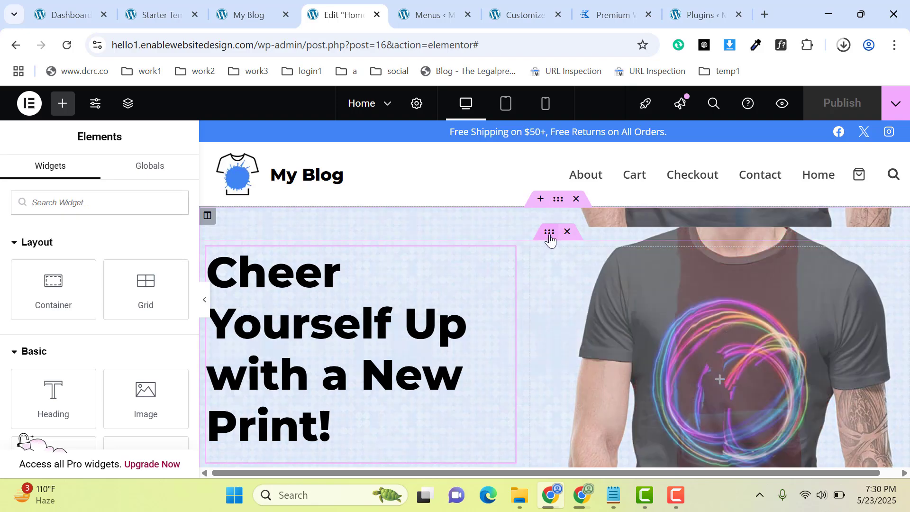
click(549, 240)
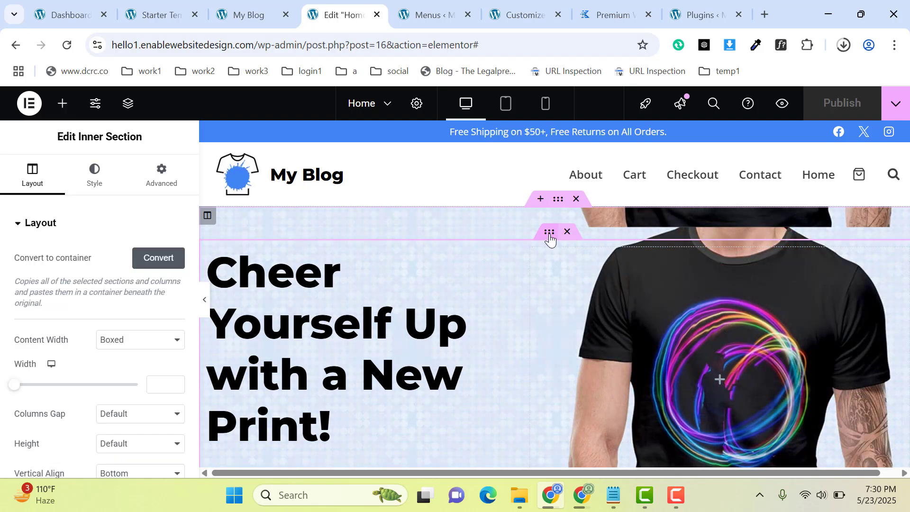
click(94, 175)
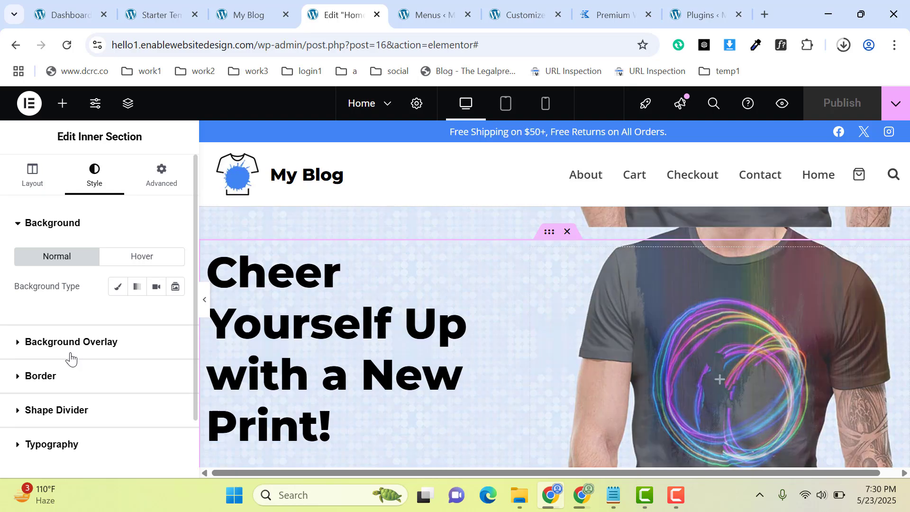
click(71, 343)
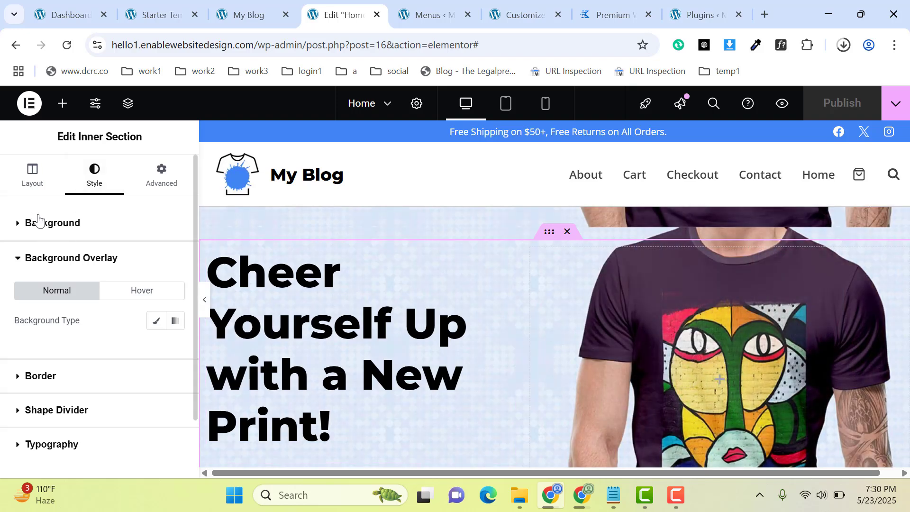
click(38, 219)
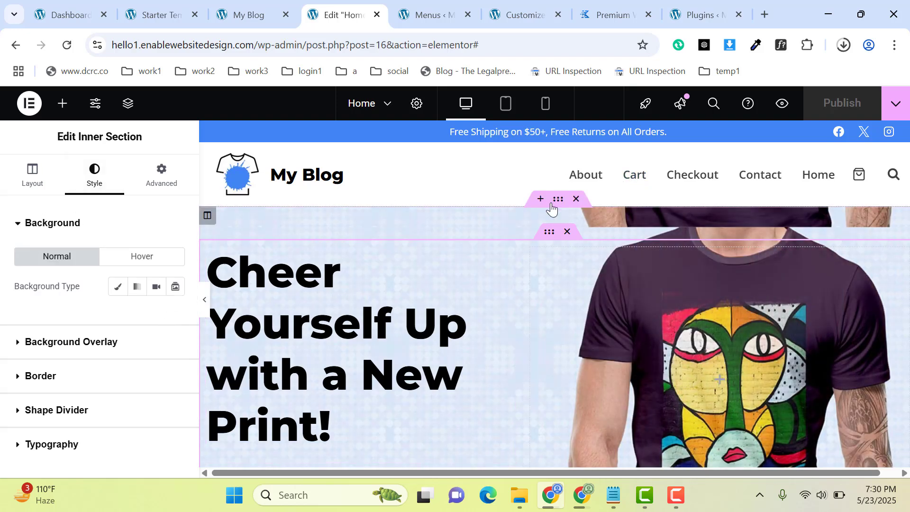
click(558, 198)
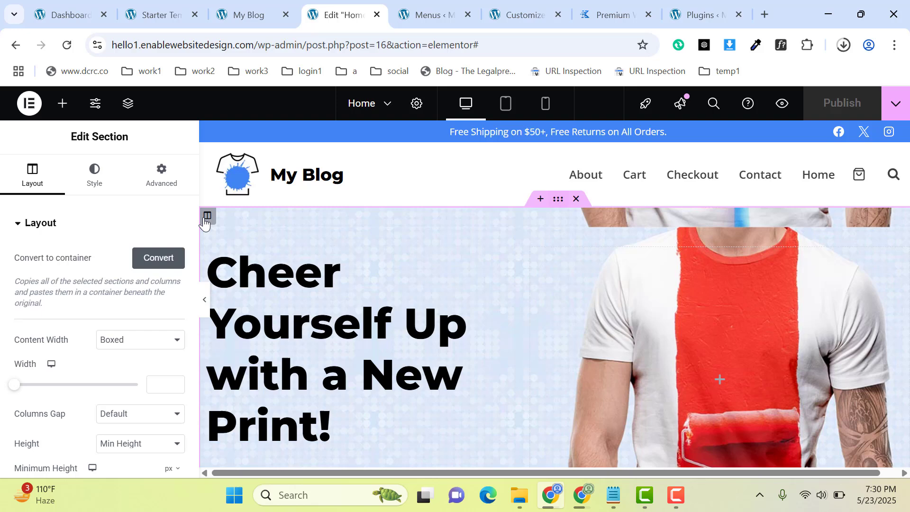
click(95, 173)
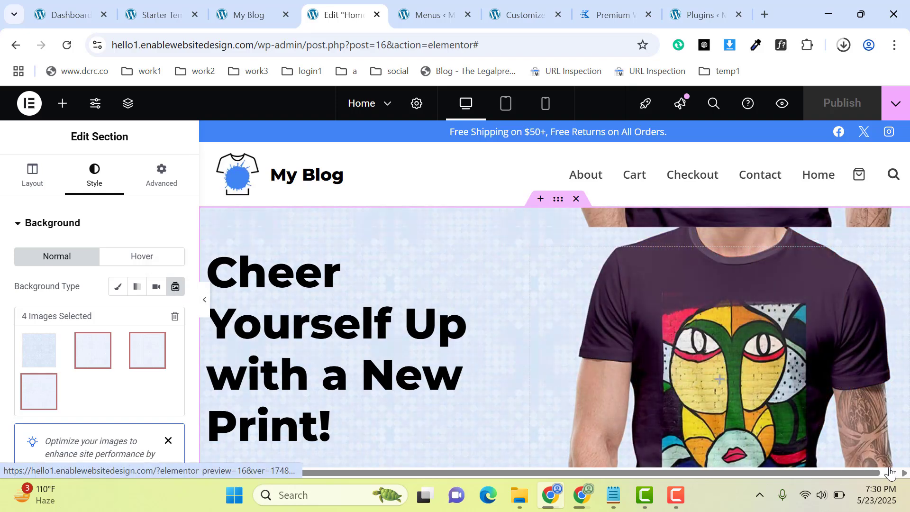
Open the Money Back Guarantee image box for editing and dismiss the Image Optimizer suggestion.
click(890, 468)
click(889, 472)
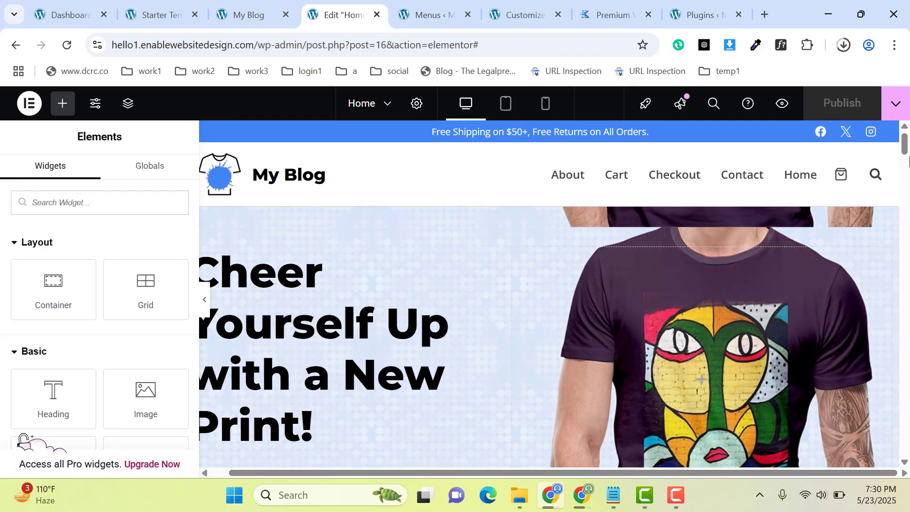
scroll(843, 179, down, 5)
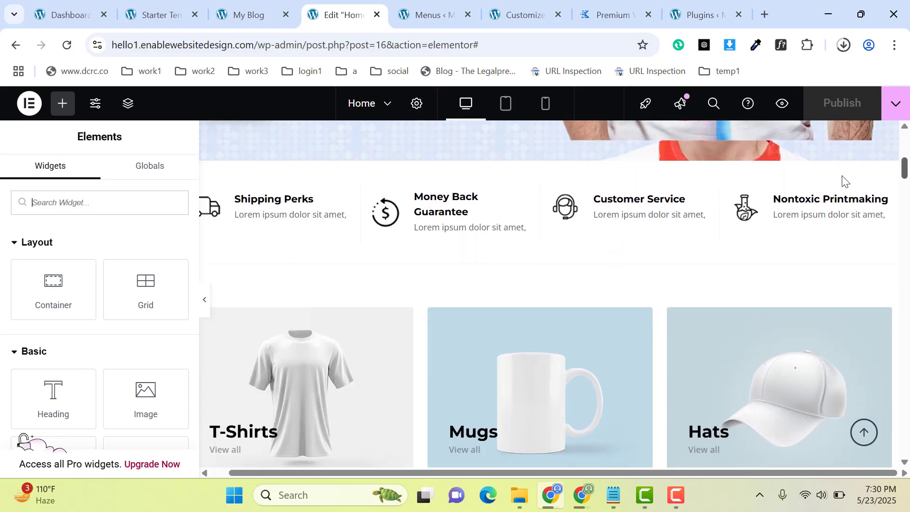
click(479, 216)
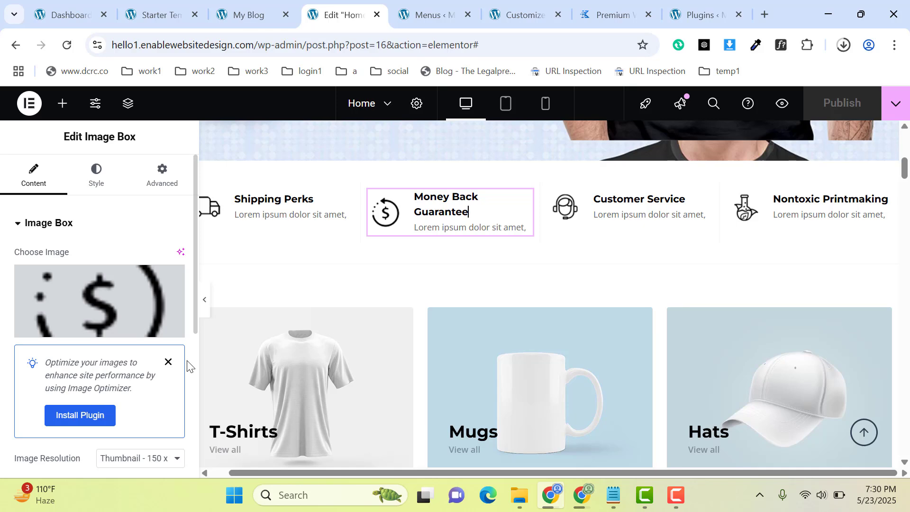
click(166, 363)
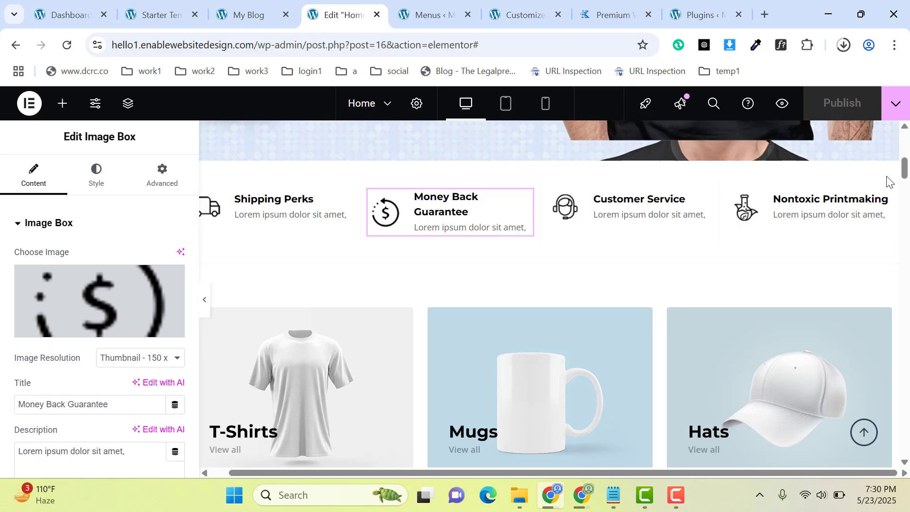
Open the Hoodies category image's settings and view the product listings further down the home page.
scroll(904, 177, down, 8)
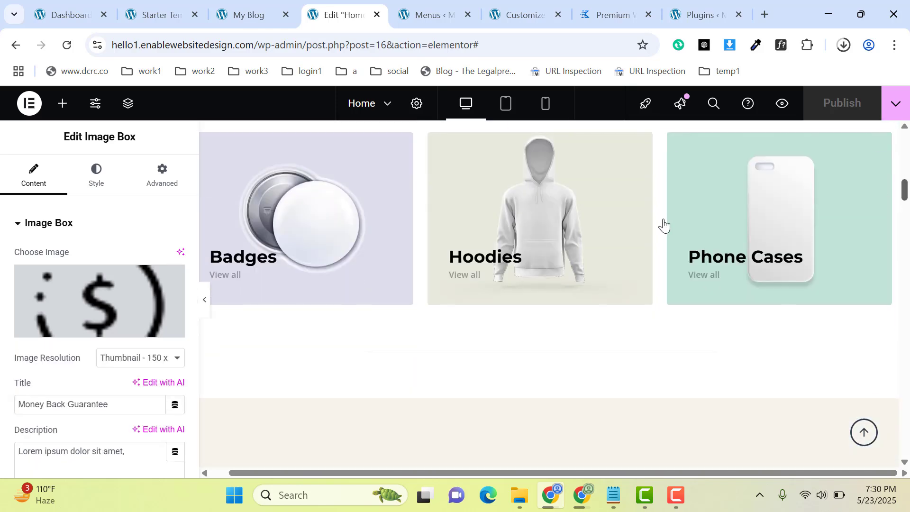
click(556, 216)
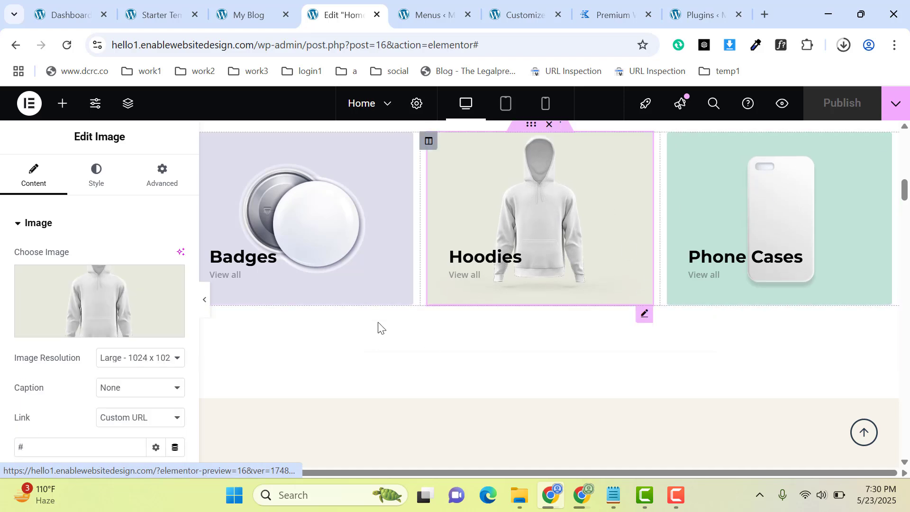
drag(905, 199, 891, 278)
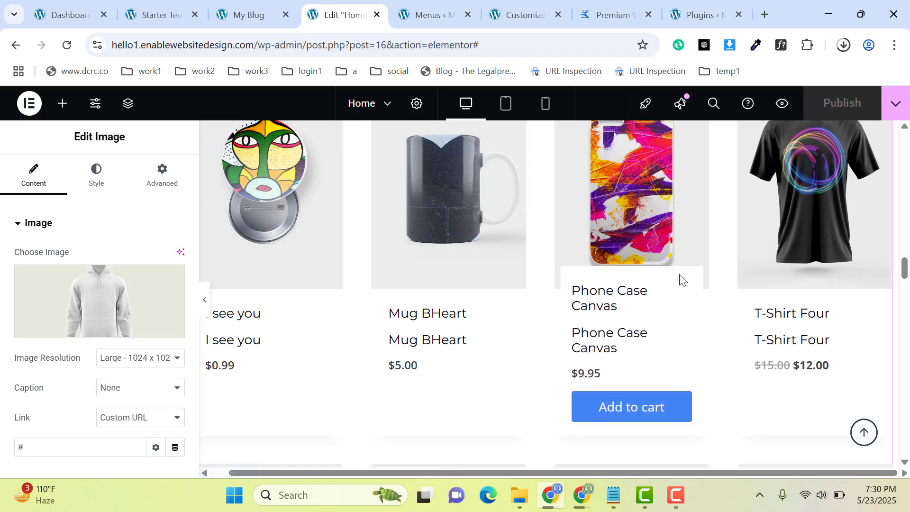
Open the WordPress dashboard from the live site in a new tab and go to the Products list.
click(245, 14)
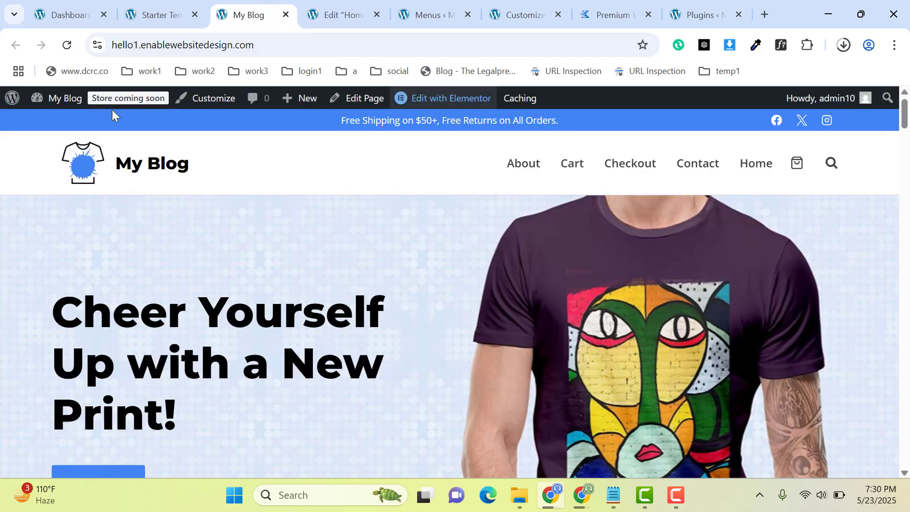
mouse_move(61, 101)
middle_click(49, 126)
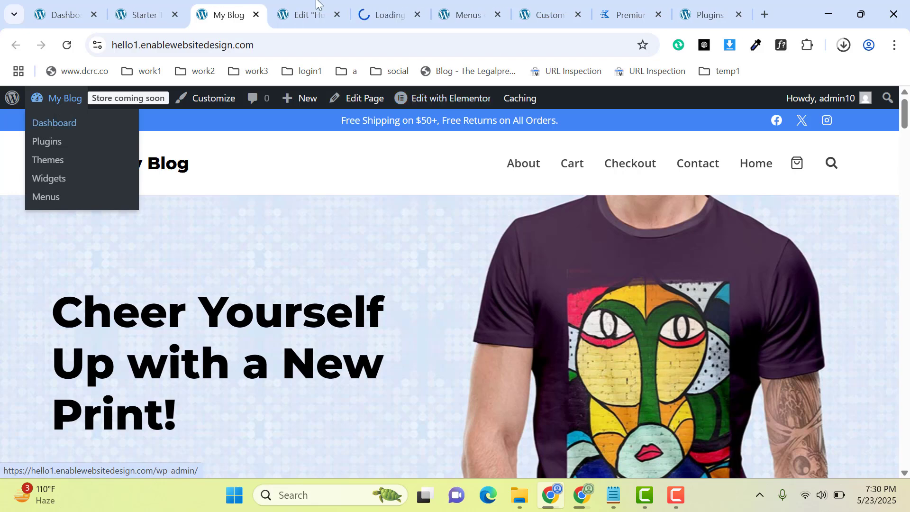
click(387, 8)
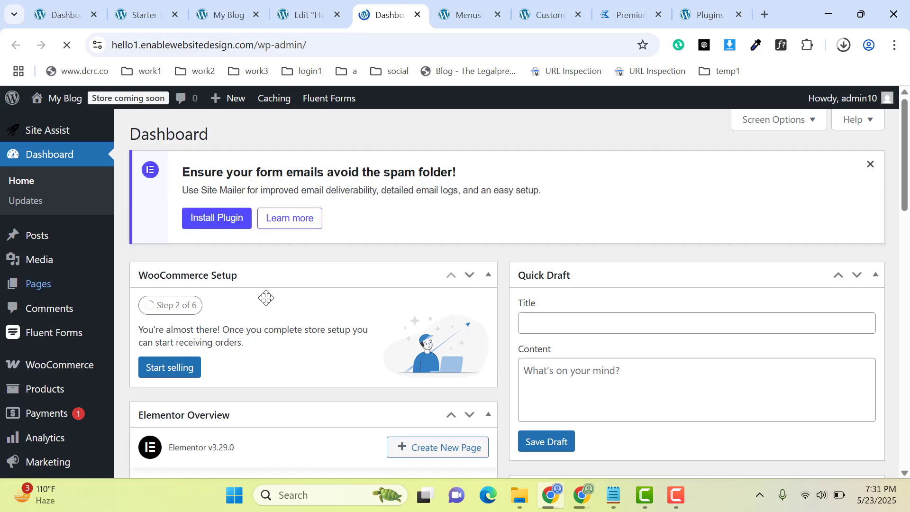
click(46, 393)
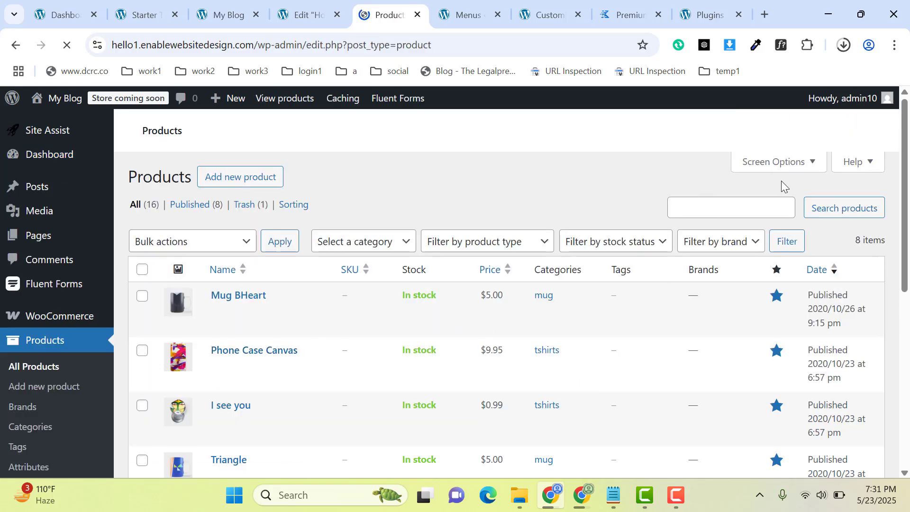
Dismiss the Elementor AI pack-shots notice and look through the list of products.
scroll(896, 260, down, 3)
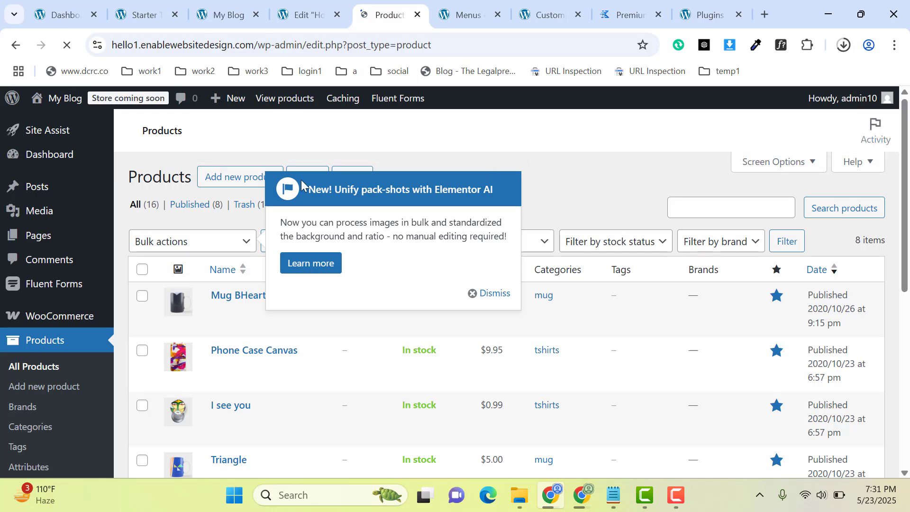
click(474, 292)
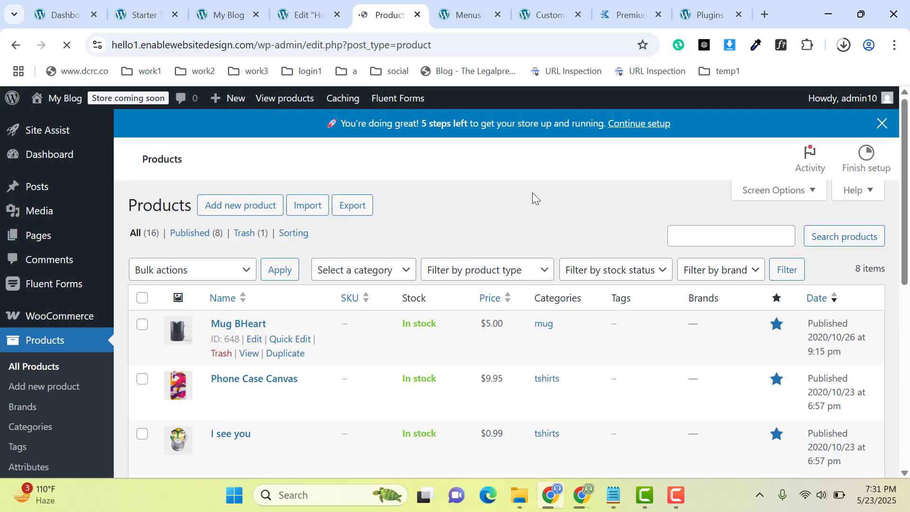
scroll(899, 276, down, 2)
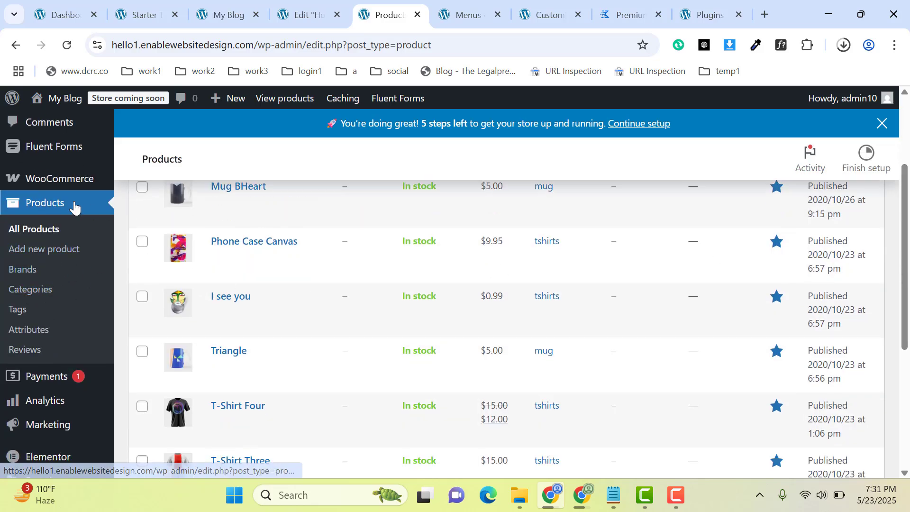
Open the WooCommerce settings and look through the payment providers offered in the Payments section.
mouse_move(52, 187)
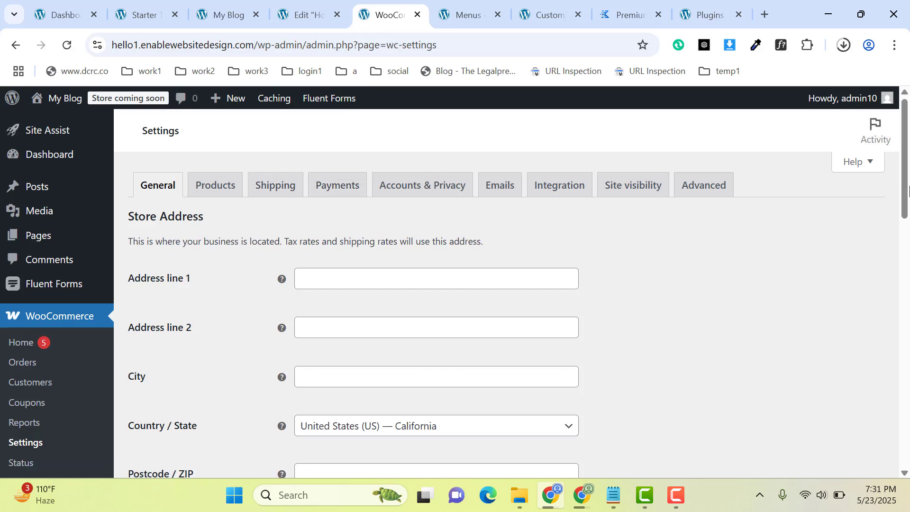
drag(908, 189, 881, 187)
click(327, 216)
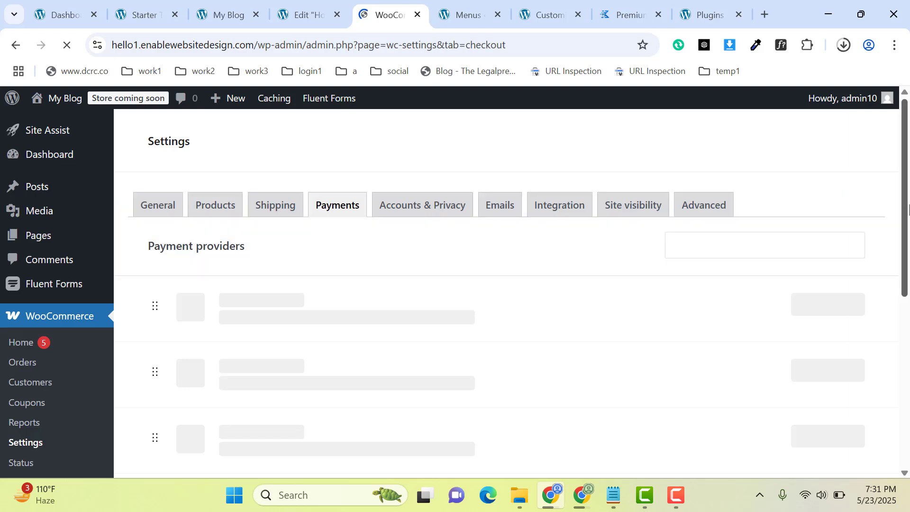
scroll(908, 208, down, 3)
scroll(902, 228, up, 2)
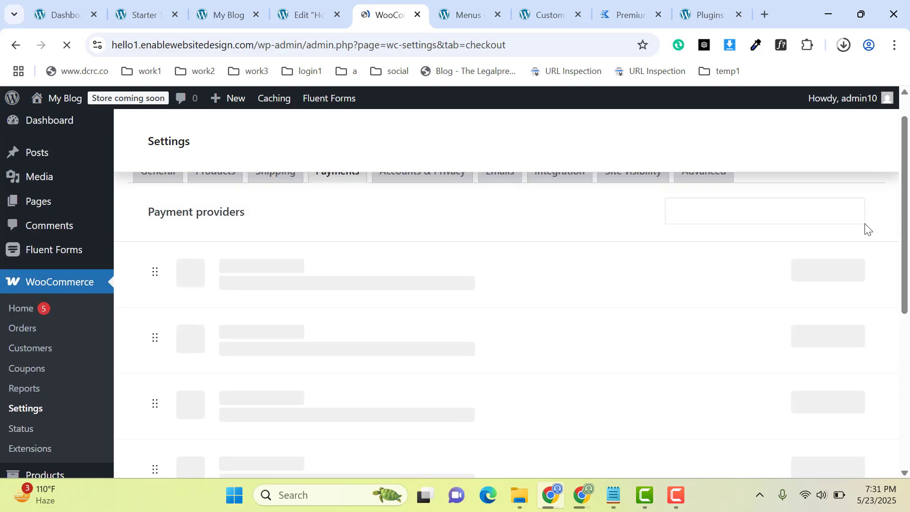
scroll(904, 199, up, 1)
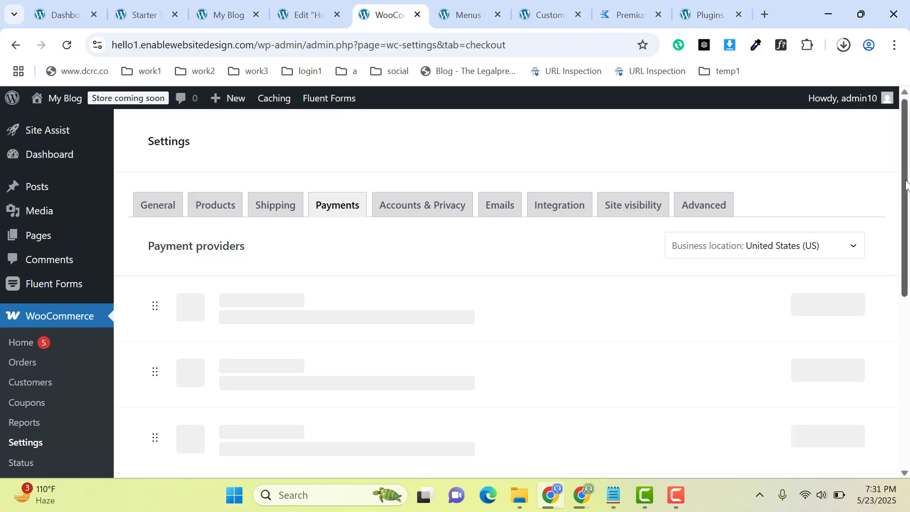
drag(908, 182, 909, 325)
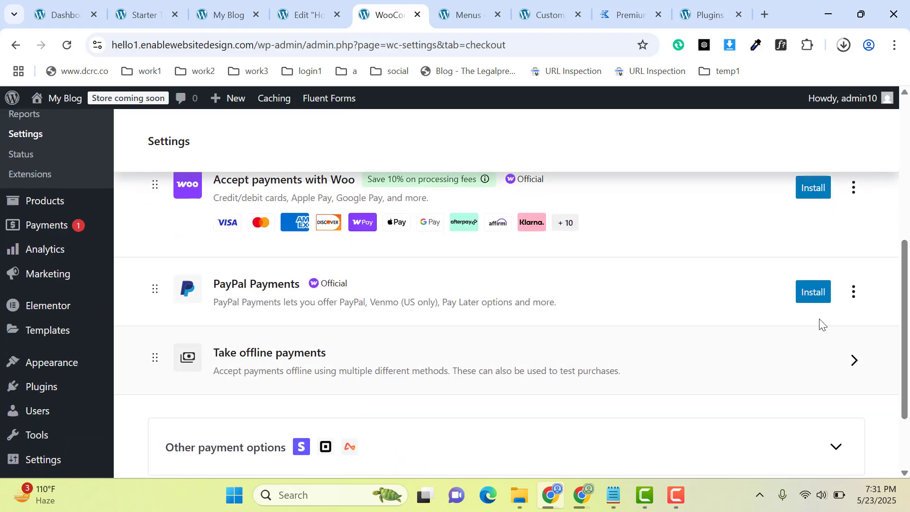
drag(907, 295, 905, 270)
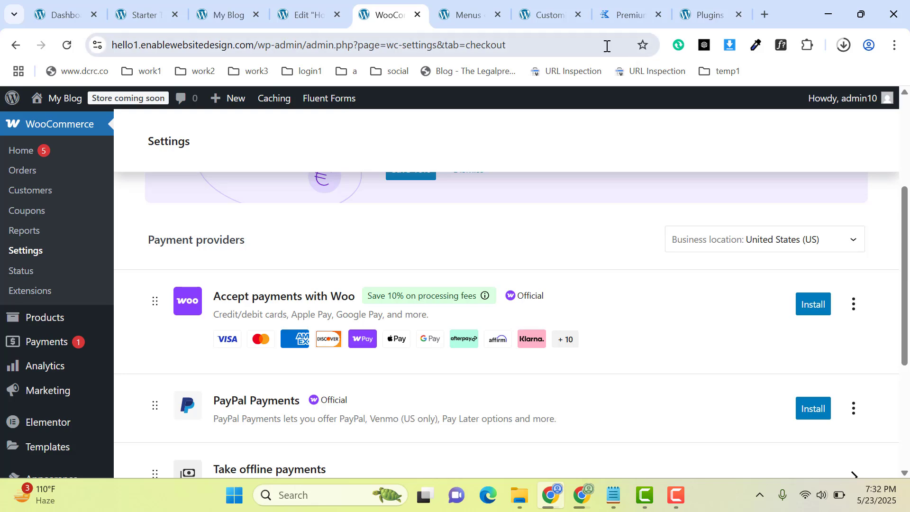
Return to the live site and look over its Contact page.
click(226, 14)
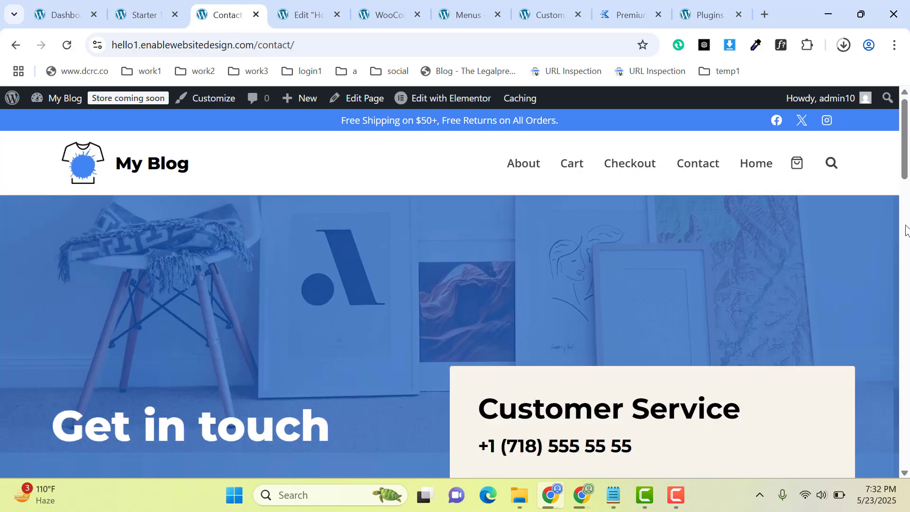
right_click(907, 119)
drag(907, 119, 906, 90)
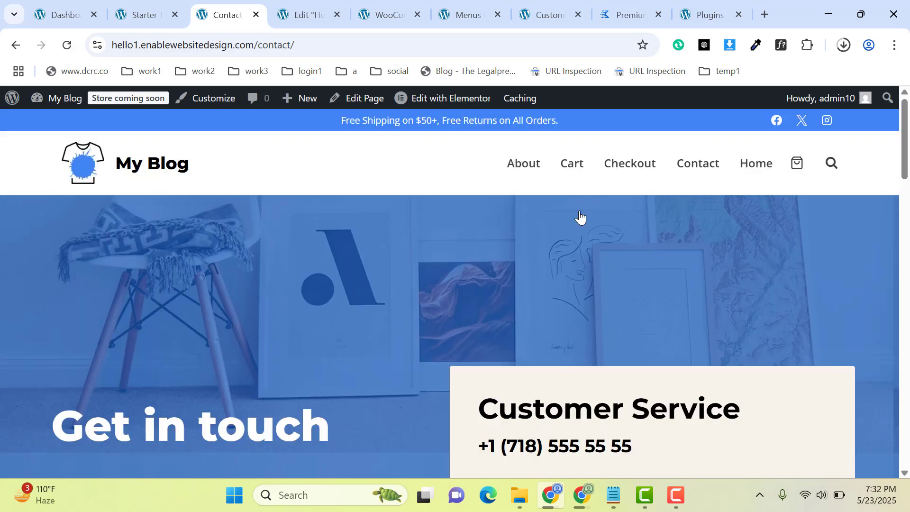